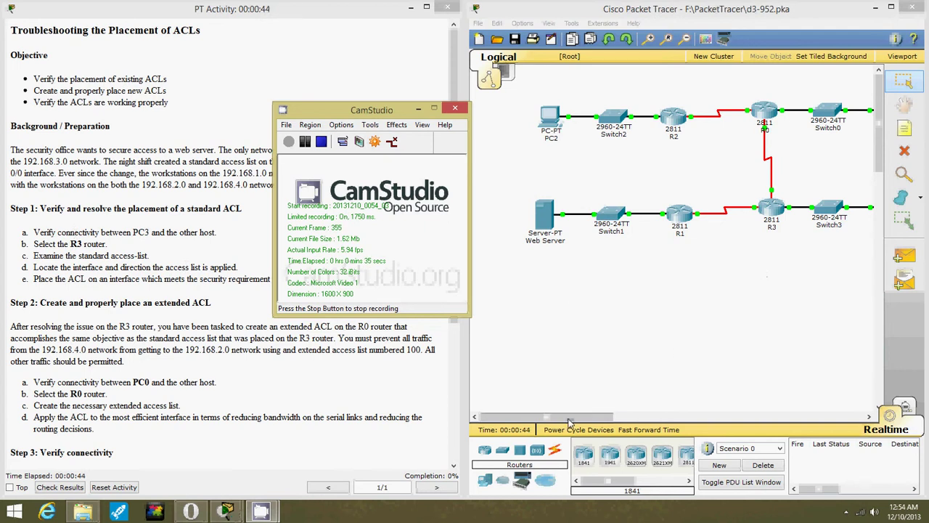
Review the IP configuration of PC3 and PC2.
left_click_drag(570, 421, 617, 420)
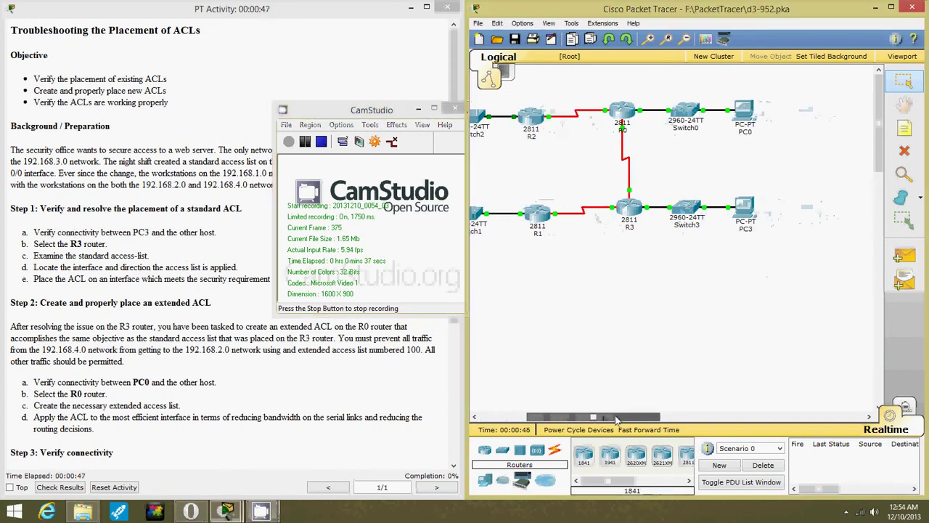
left_click(746, 210)
left_click(376, 135)
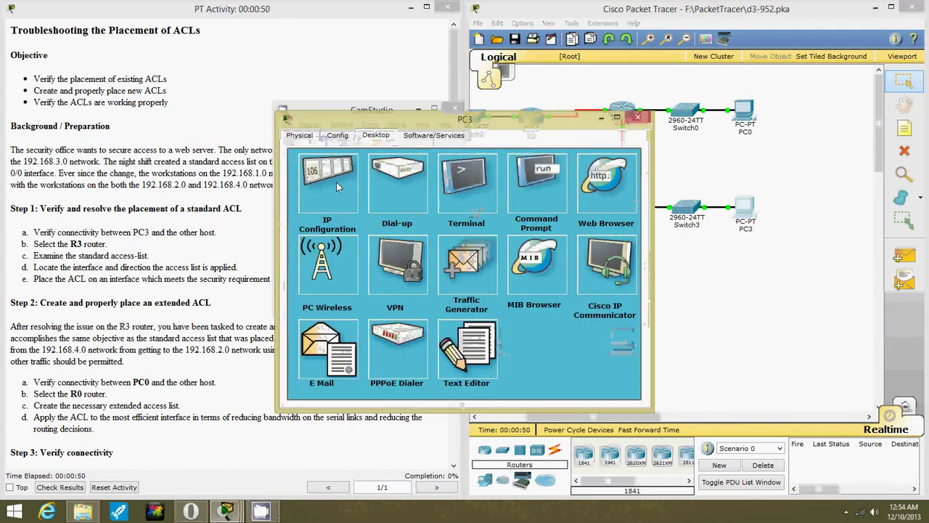
left_click(336, 185)
left_click_drag(657, 415, 600, 294)
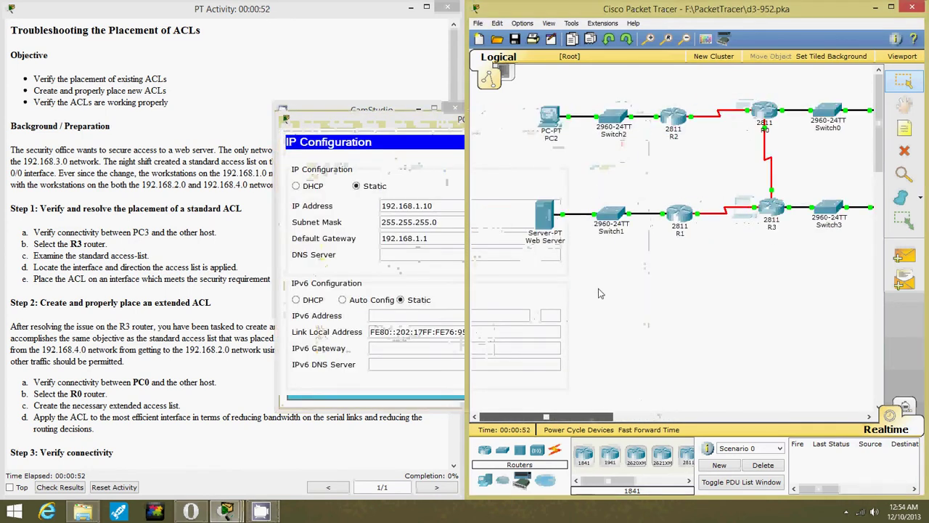
left_click(549, 121)
left_click(388, 138)
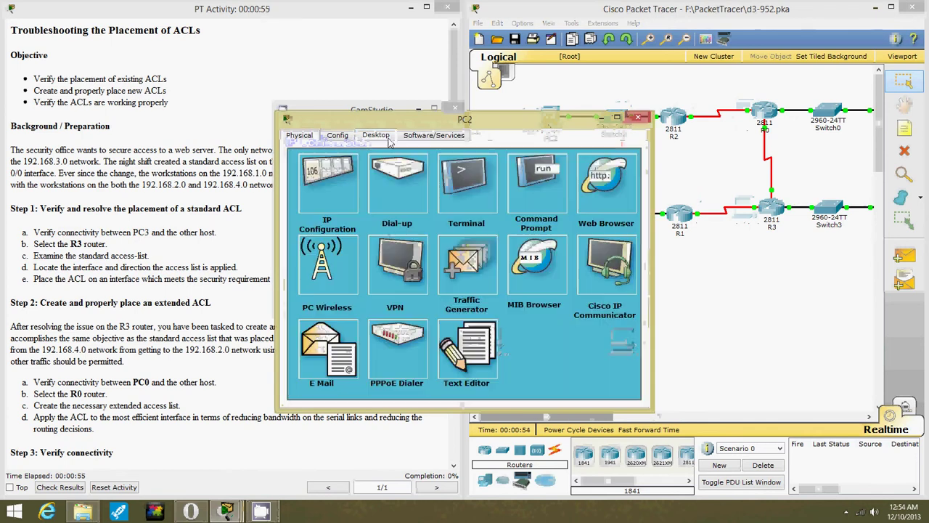
left_click(338, 176)
left_click(564, 138)
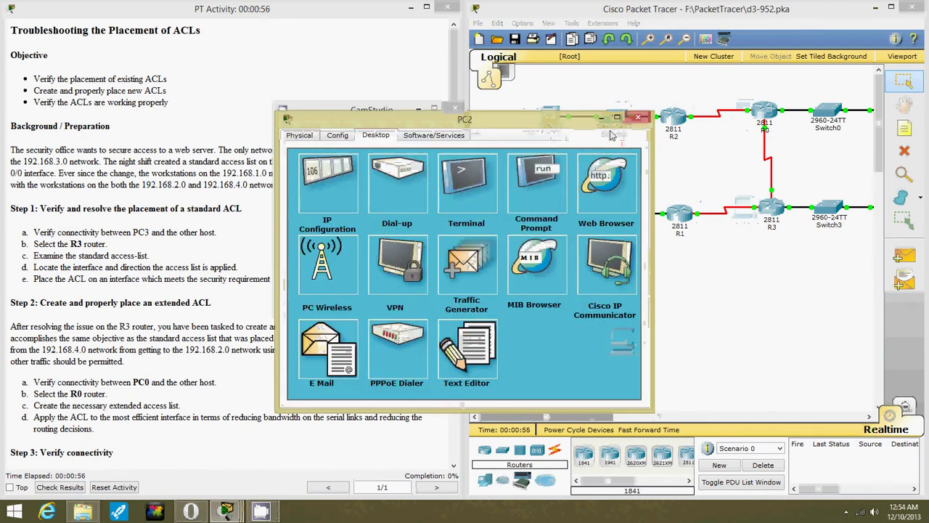
left_click(634, 119)
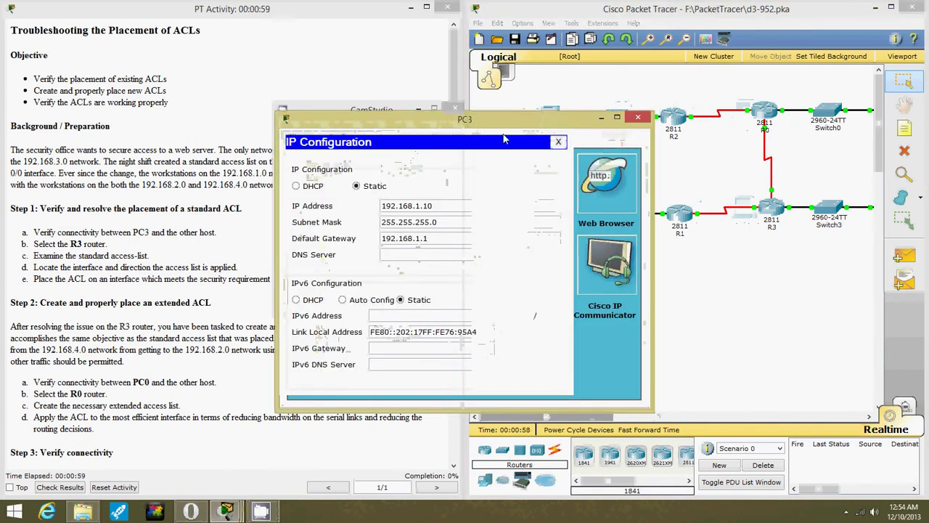
Ping 192.168.3.2 from PC3's command prompt and confirm it fails with 100% loss.
left_click(559, 142)
left_click(511, 186)
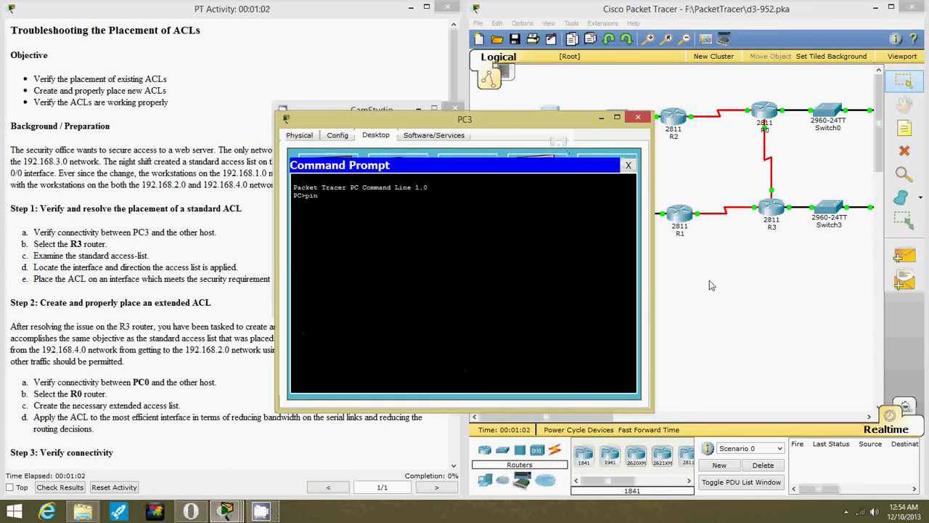
type("ping 192.168.3.2")
key("Return")
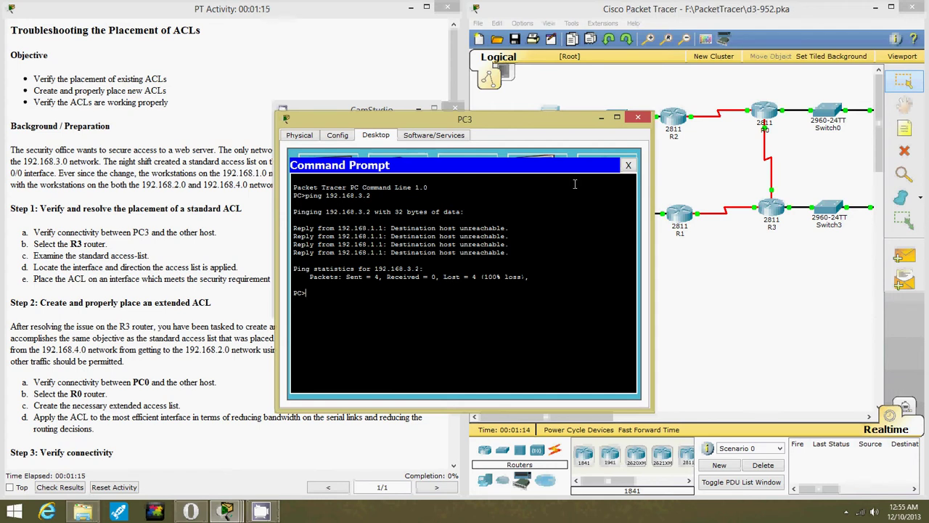
left_click(628, 166)
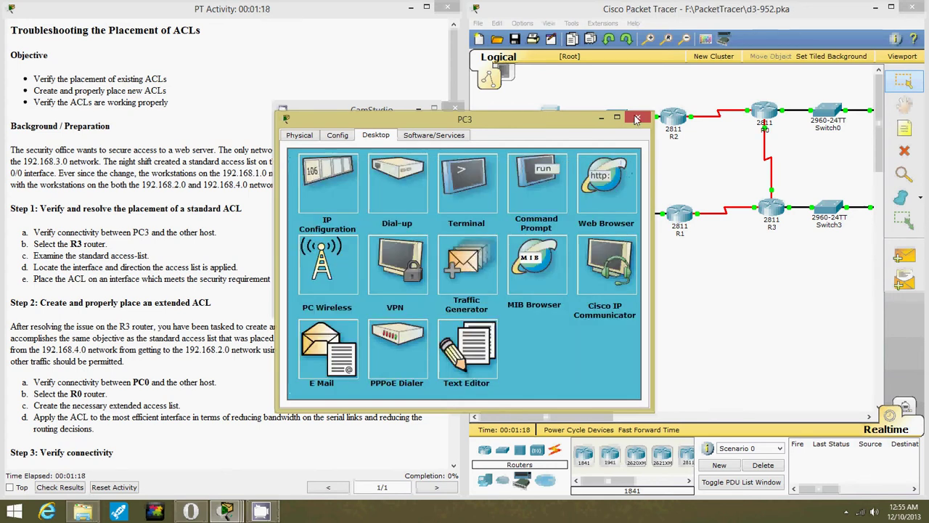
On R3's CLI, run en and show access-lists, revealing list 1 denying 192.168.1.0.
left_click(638, 117)
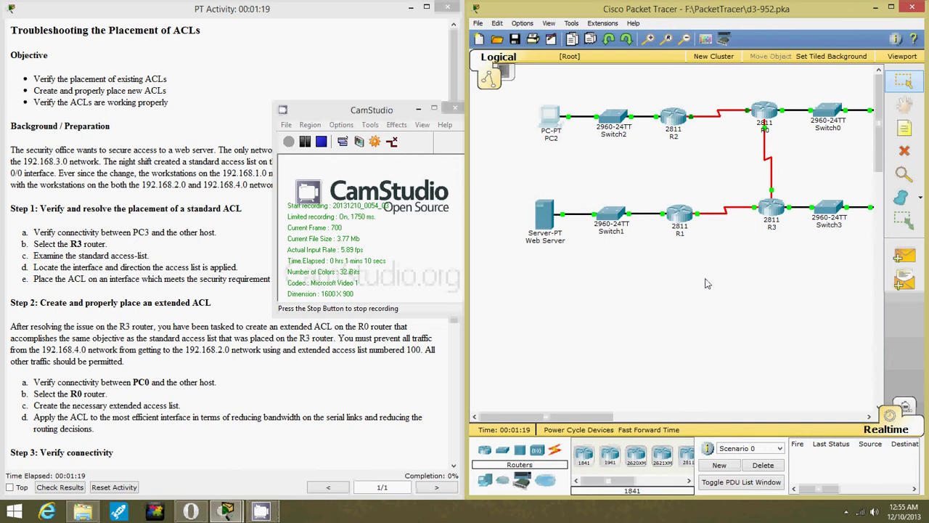
left_click(771, 208)
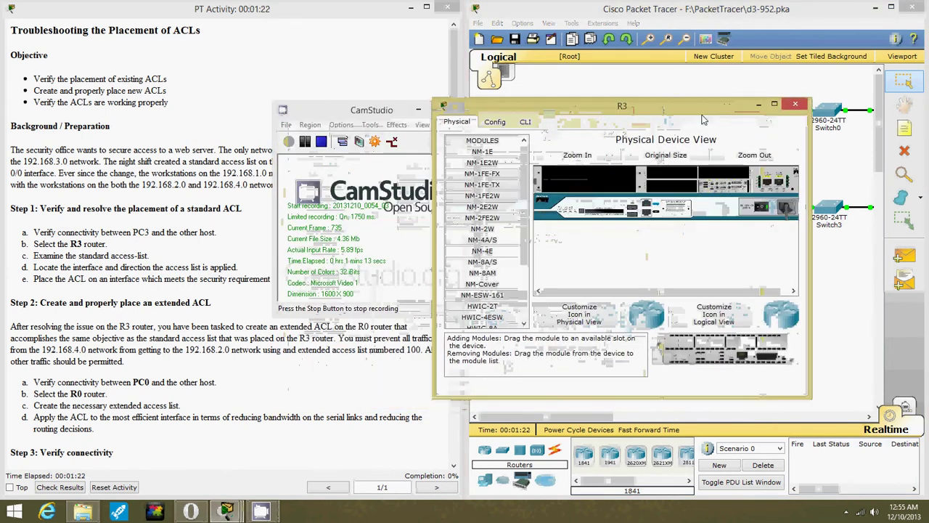
left_click(526, 122)
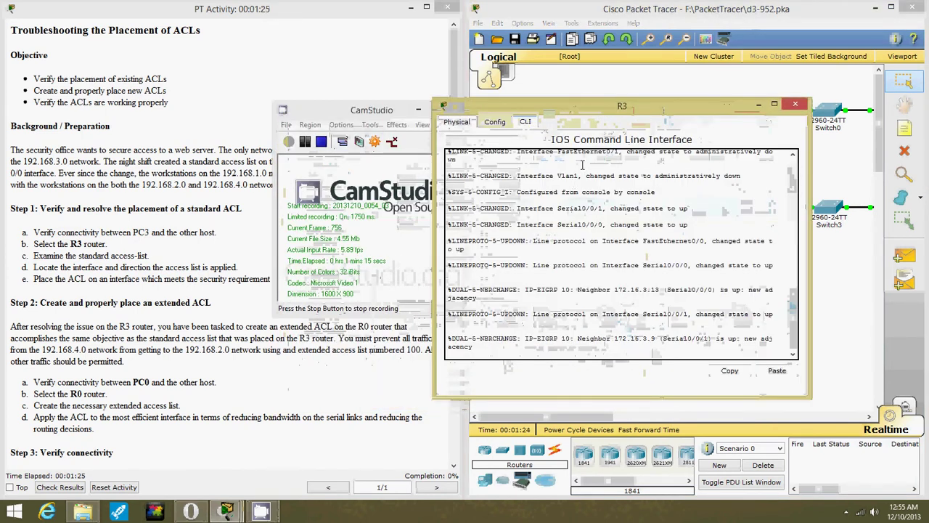
key("Return")
type("en")
key("Return")
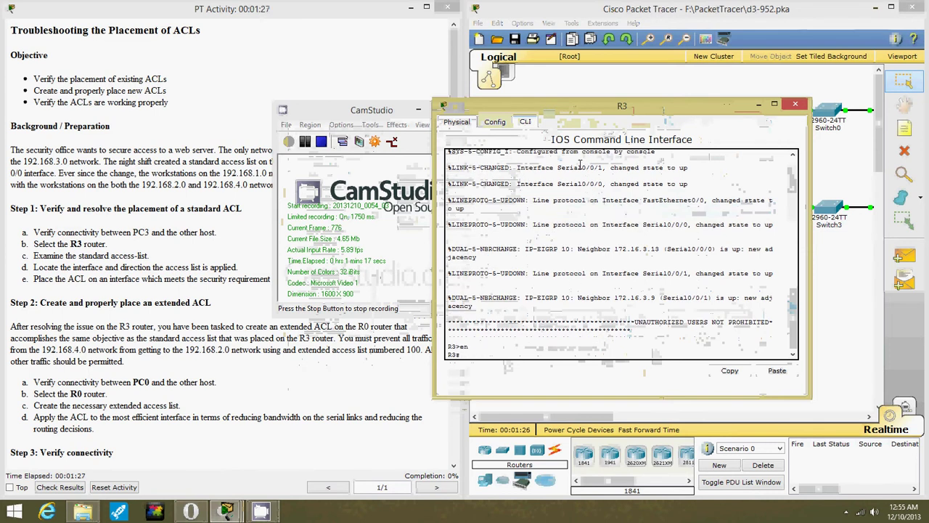
type("show access")
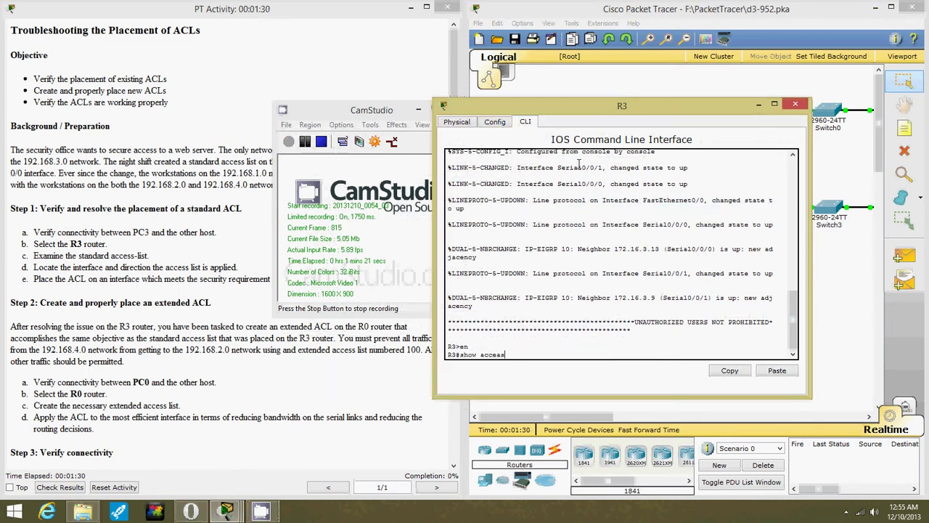
key("Return")
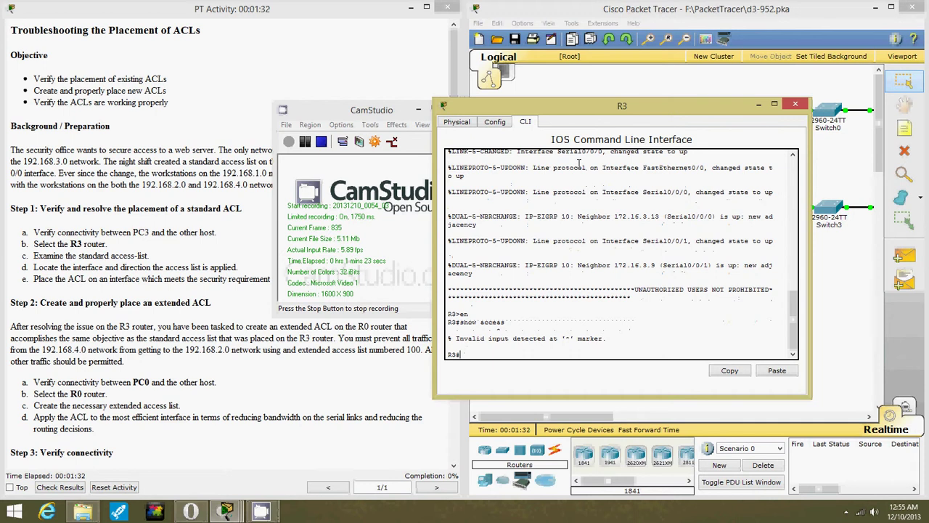
key("Up")
key("Return")
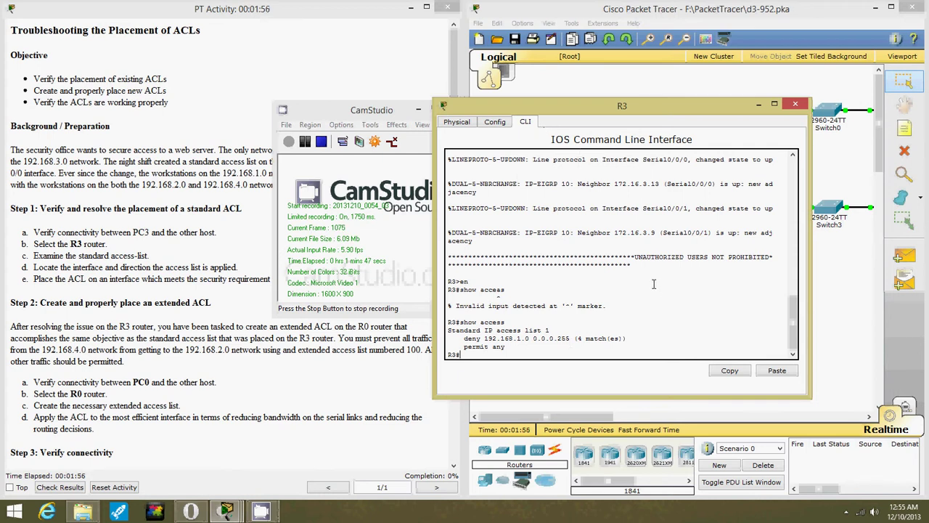
In R3's global configuration, remove access-group 1 inbound from Fa0/0.
type("onf t")
key("Return")
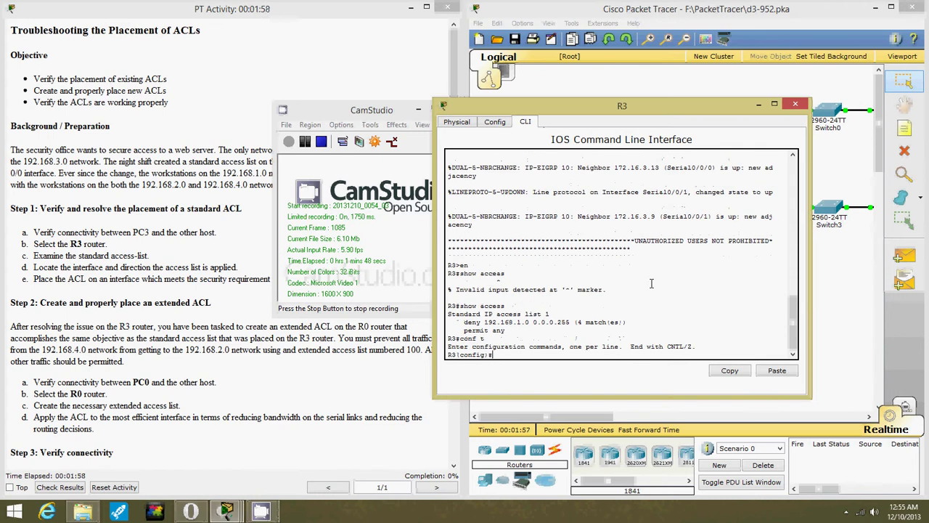
left_click(311, 141)
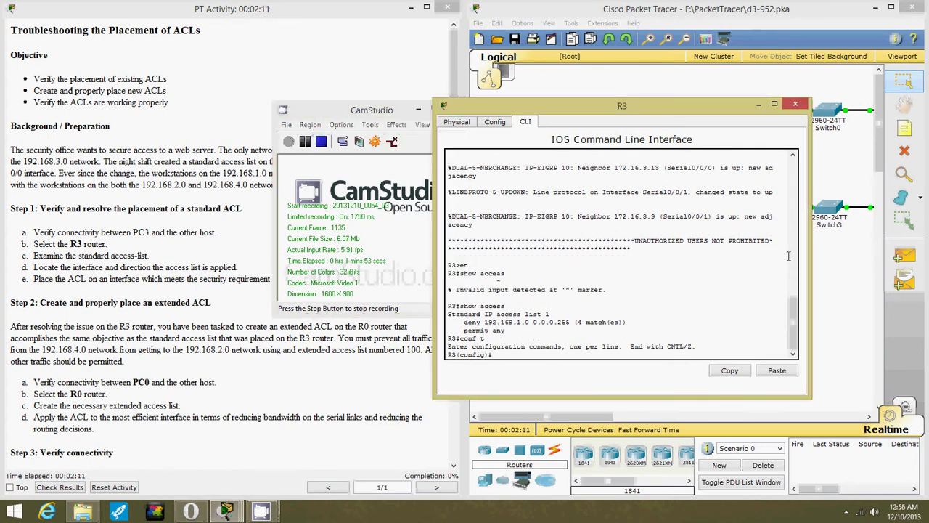
type("int fa 0.")
type("0")
key("Return")
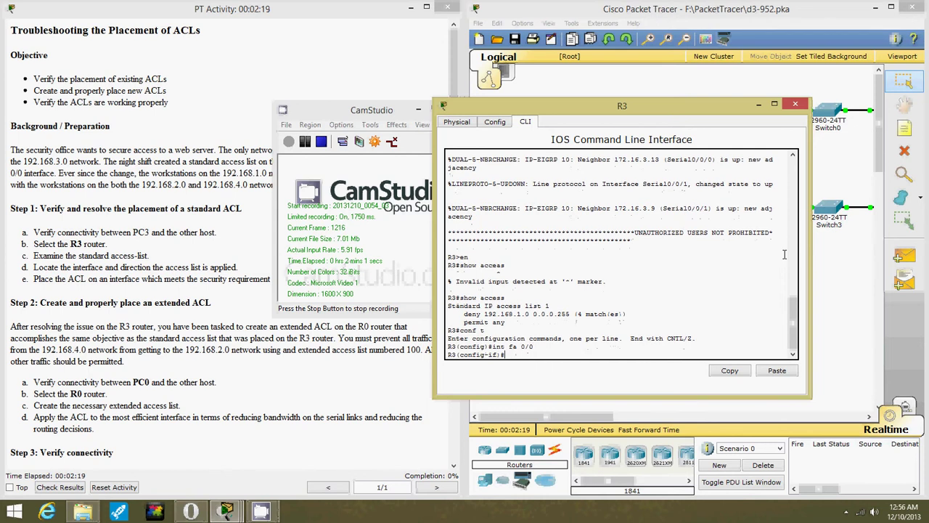
type("no ip access-group 1 in")
key("Return")
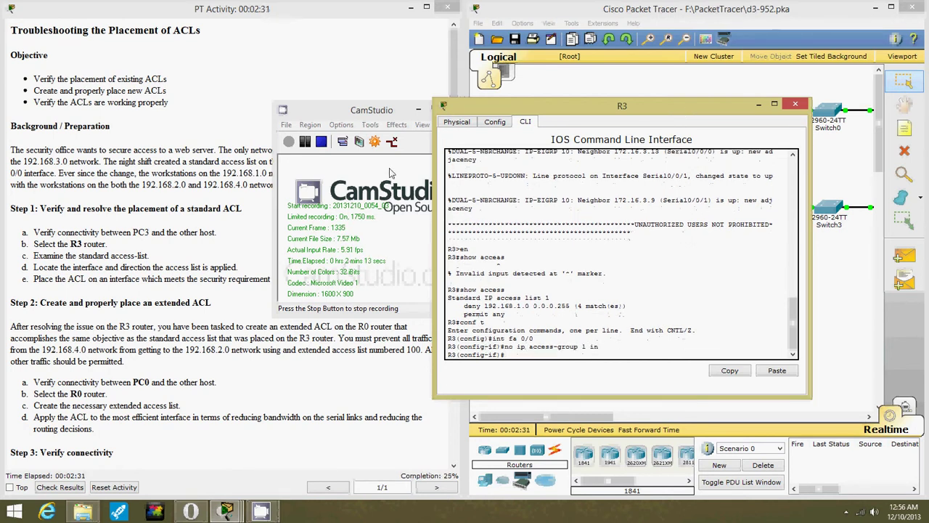
Apply access list 1 outbound on Serial0/0/0 and close R3's window.
left_click(315, 156)
left_click(663, 271)
type("0/0/0")
key("Return")
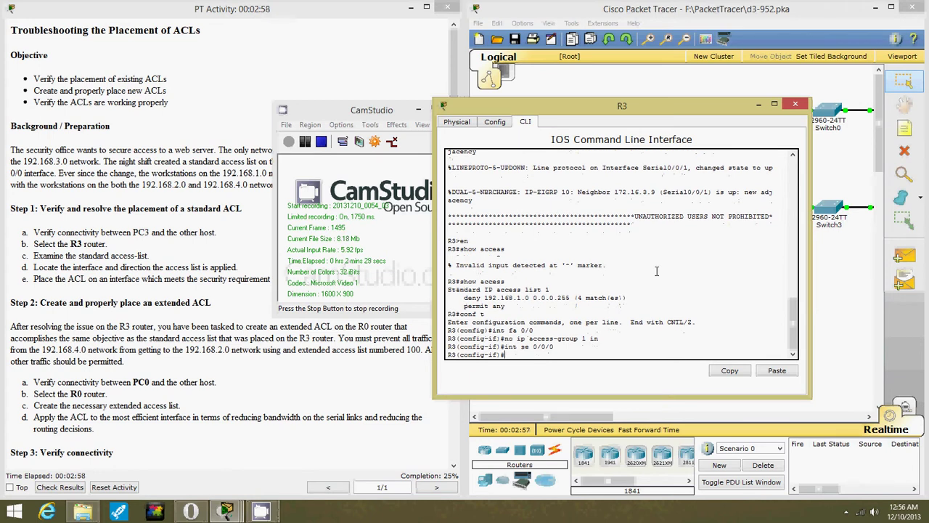
type("ip access-group 1 out")
key("Return")
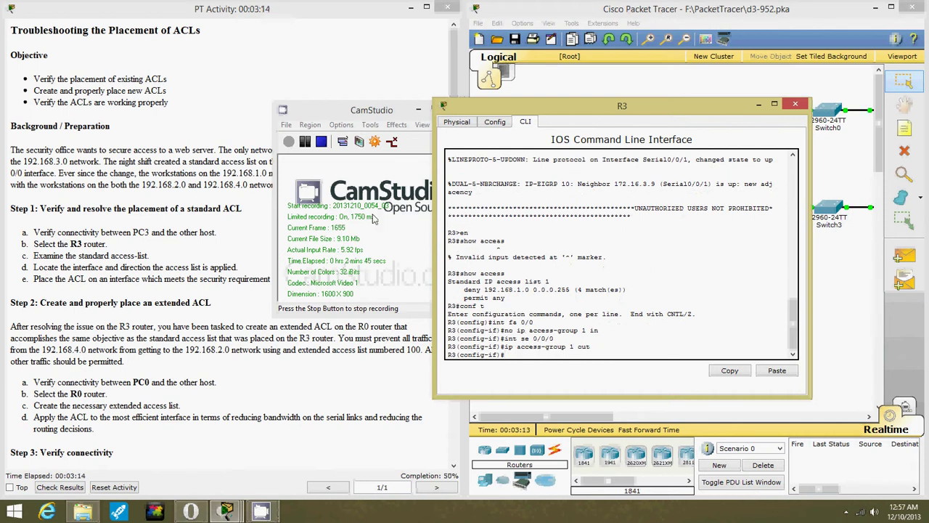
left_click(314, 139)
left_click(747, 297)
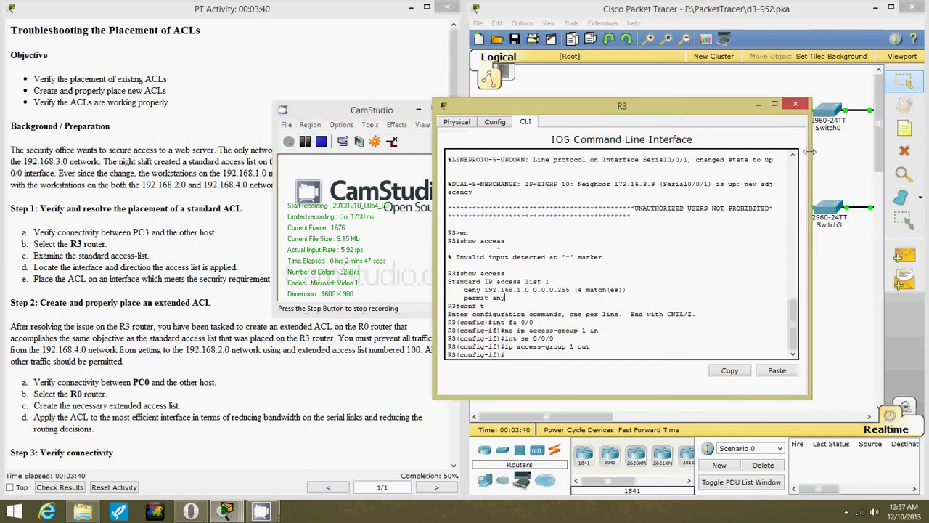
left_click(796, 108)
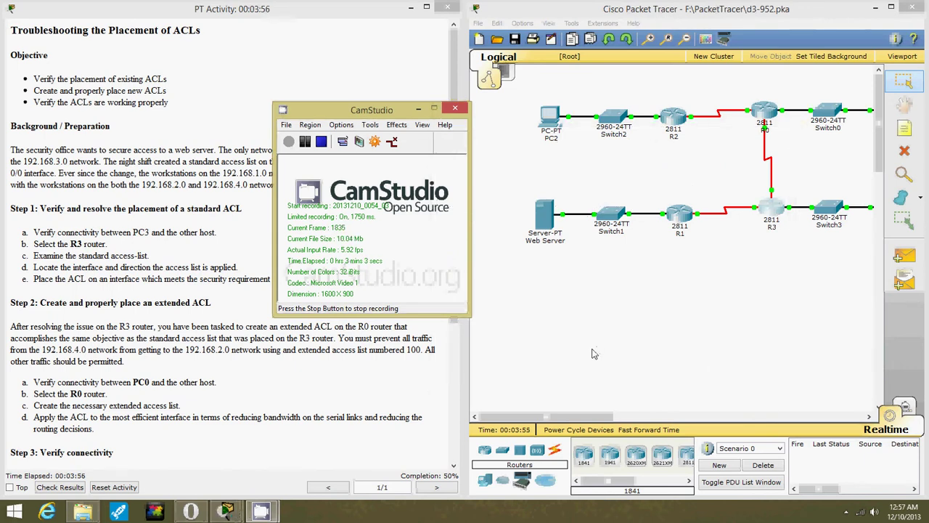
Open PC0's window and confirm PC2's IP address is 192.168.3.2.
left_click_drag(579, 416, 601, 416)
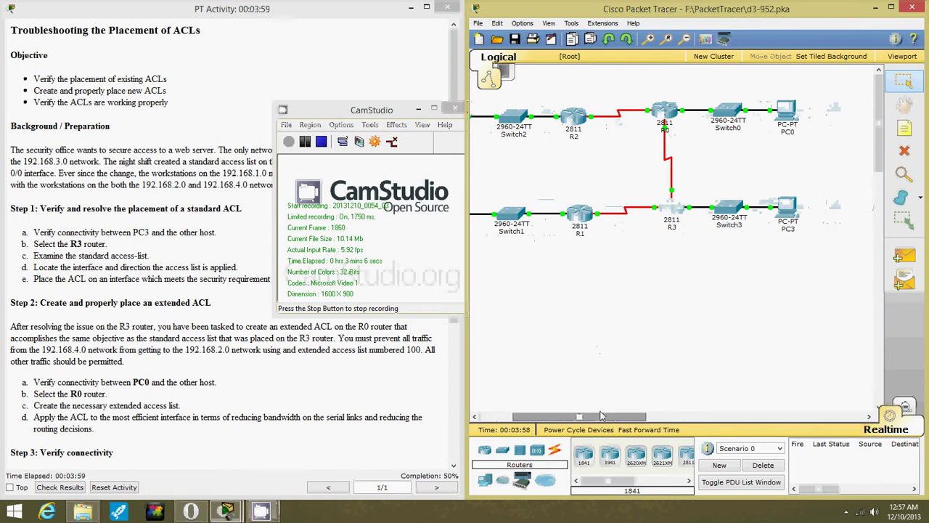
left_click(791, 113)
left_click(348, 134)
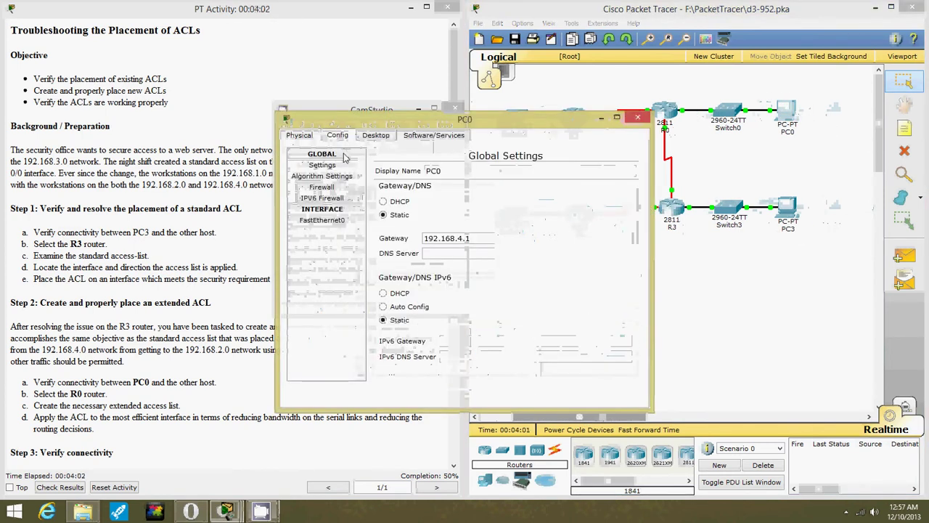
left_click(376, 136)
left_click(522, 176)
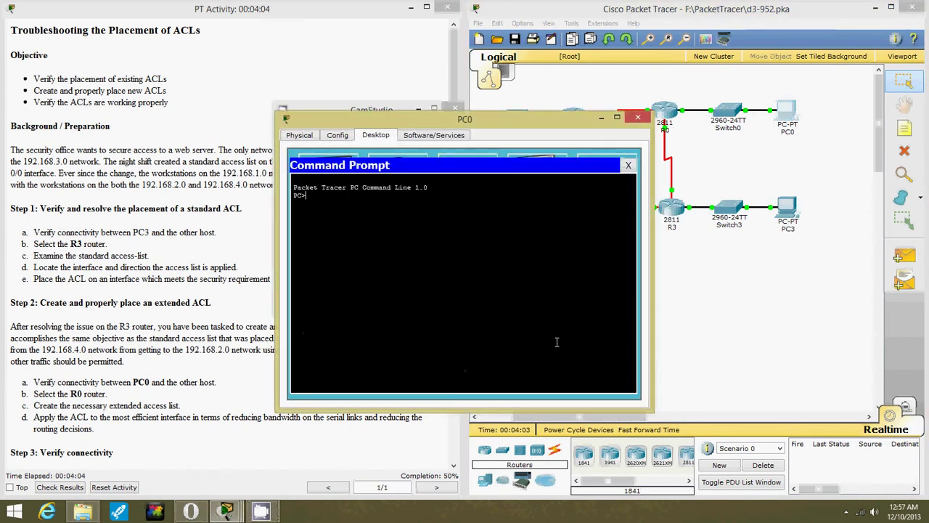
left_click_drag(624, 418, 546, 418)
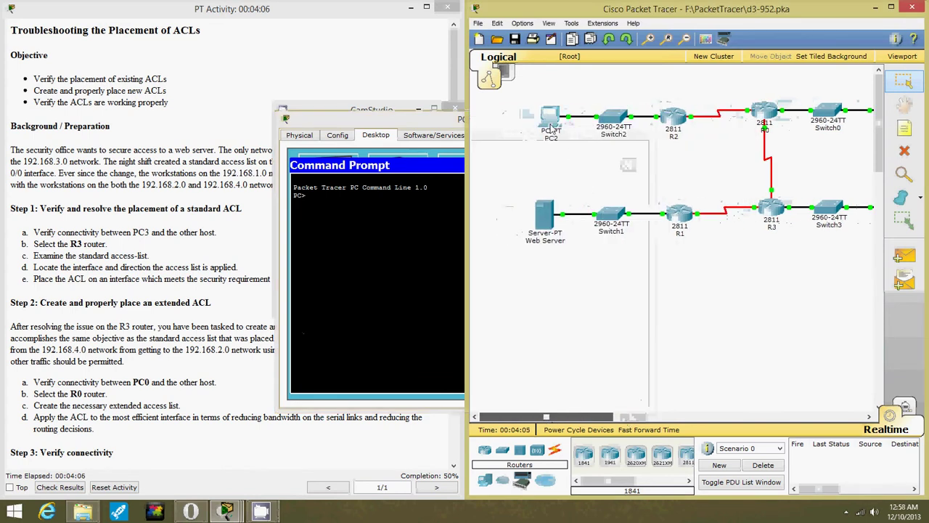
left_click(546, 129)
left_click(538, 195)
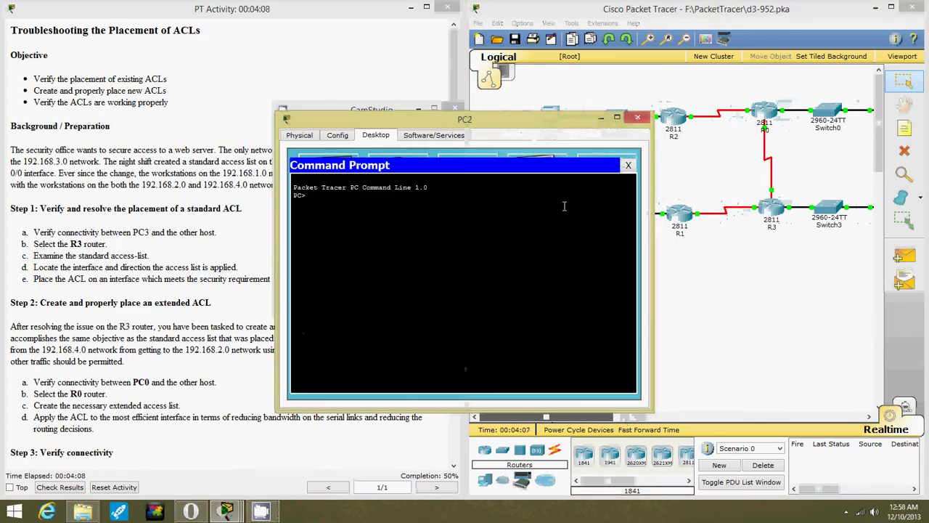
left_click(627, 164)
left_click(321, 187)
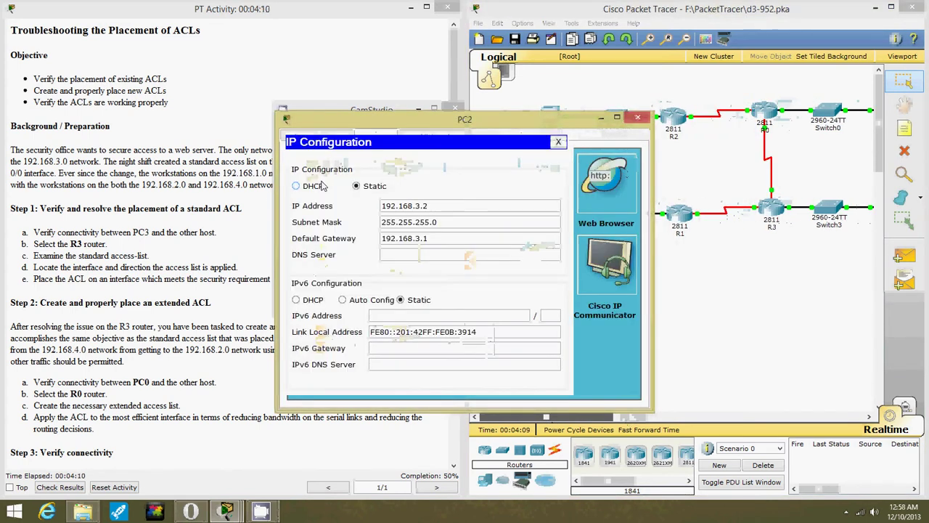
left_click(558, 141)
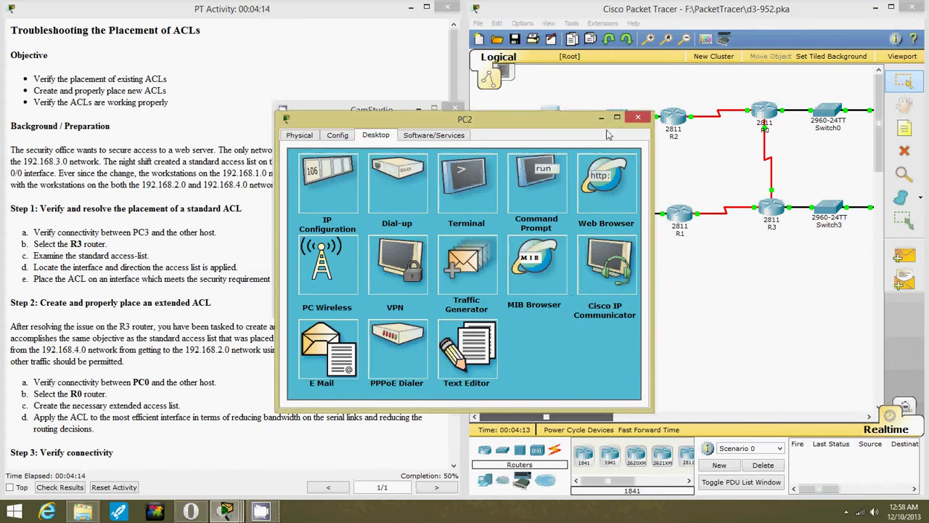
left_click(637, 117)
Ping 192.168.3.2 from PC0, getting 3 of 4 replies, then close PC0.
left_click(536, 182)
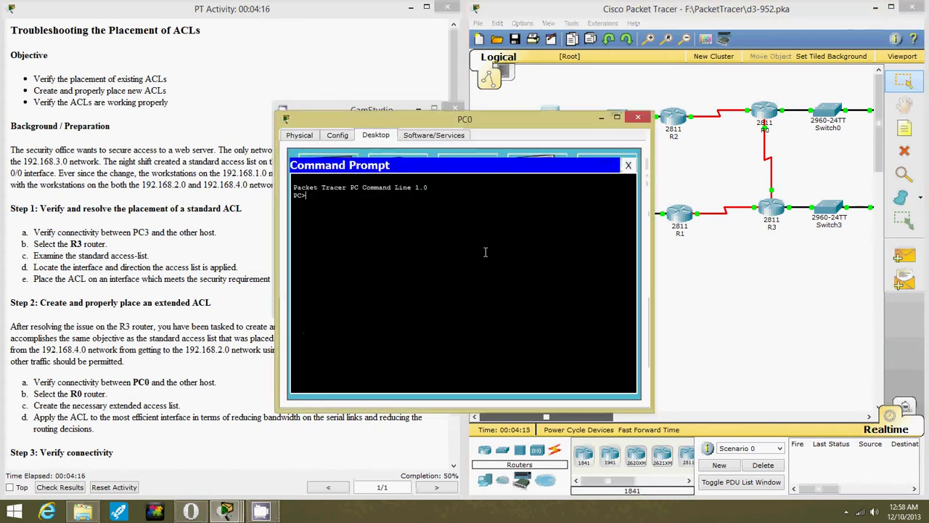
type("ping 192.168.3.2")
key("Return")
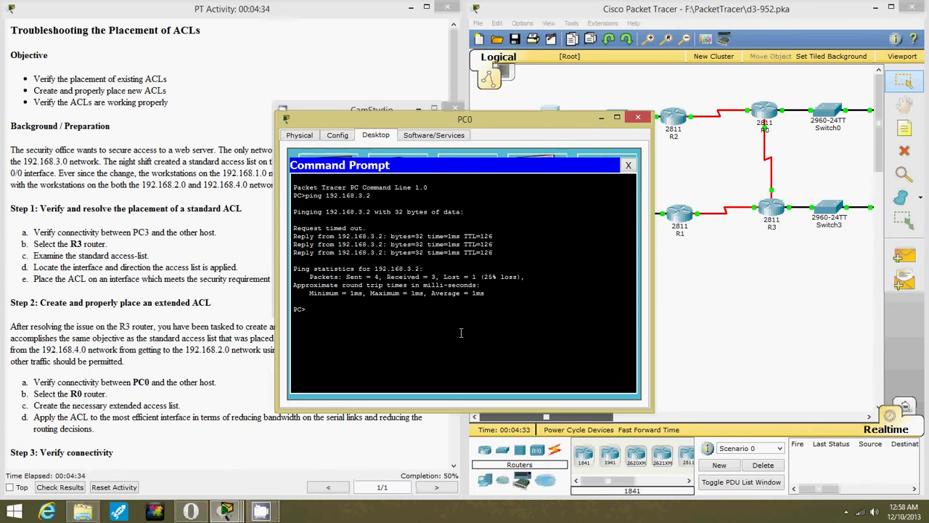
left_click(629, 167)
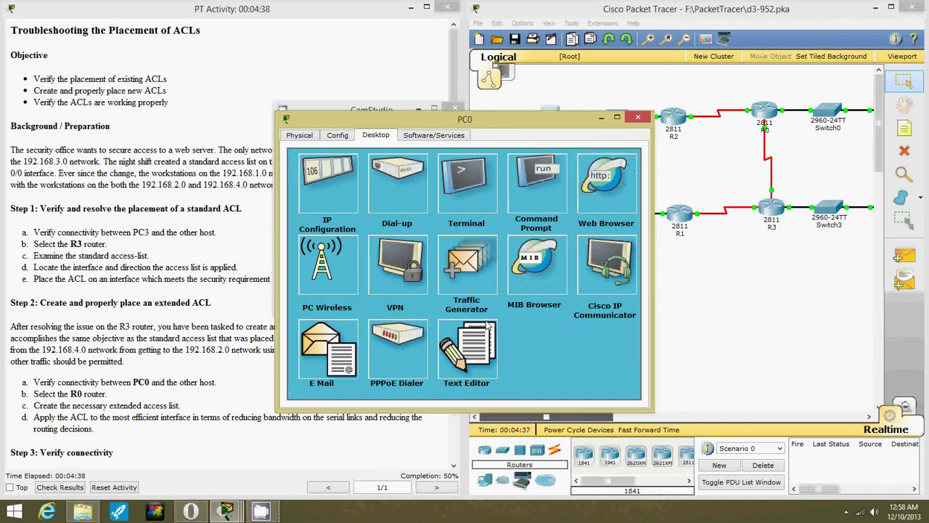
left_click(635, 119)
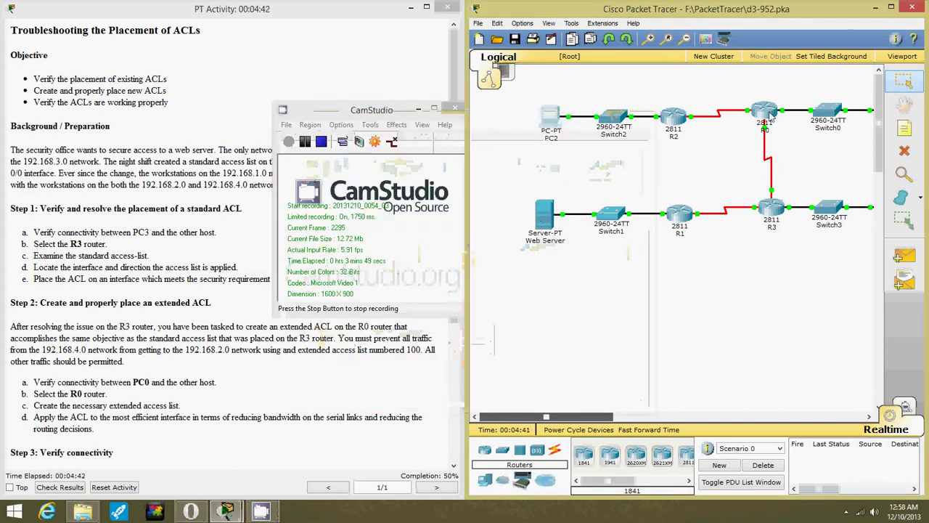
On R0's CLI, enter privileged mode and global configuration mode.
left_click(764, 117)
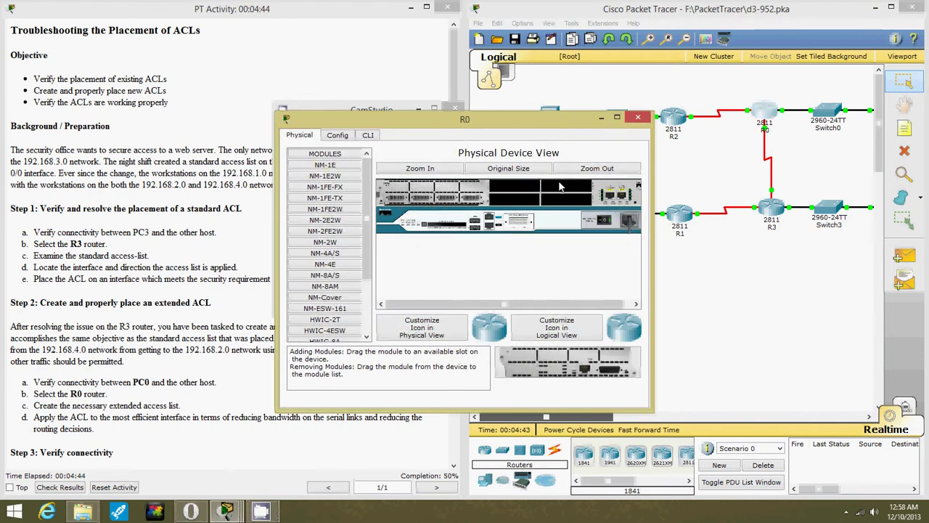
left_click(368, 136)
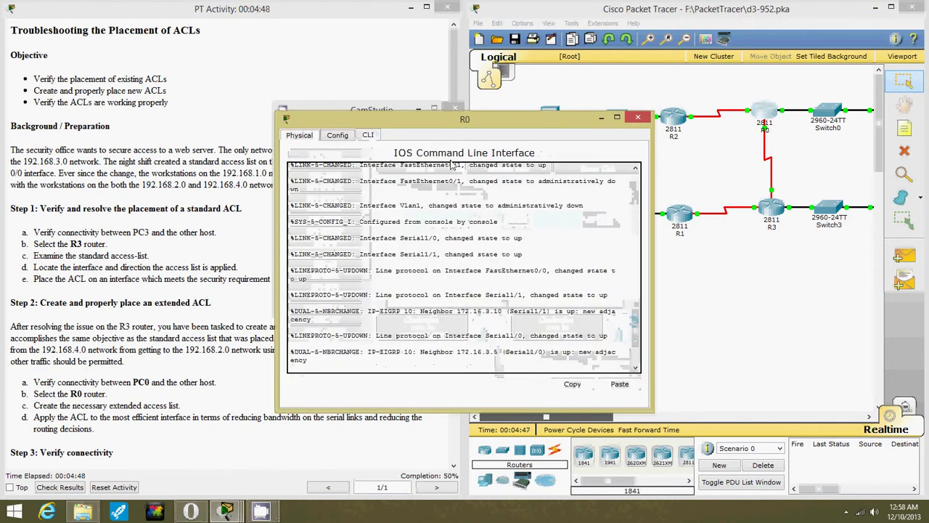
key("Return")
type("en")
key("Return")
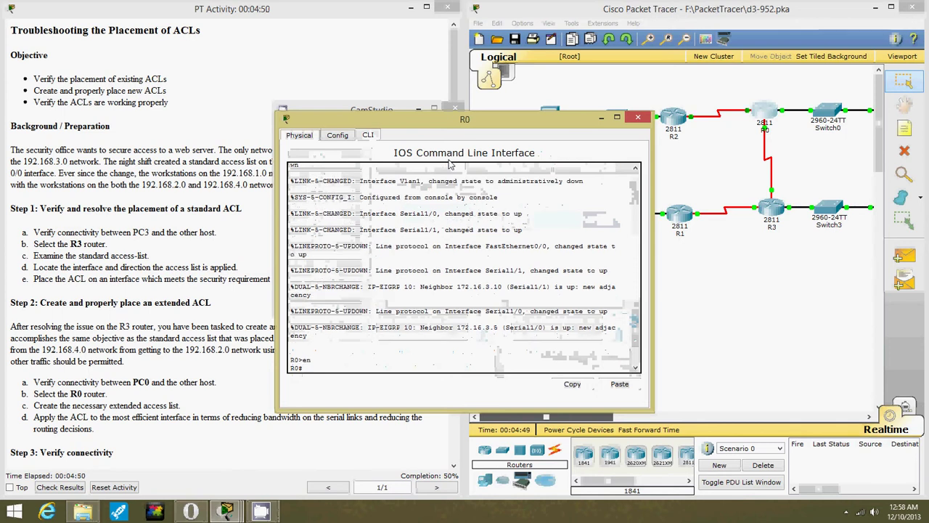
type("conf t")
key("Return")
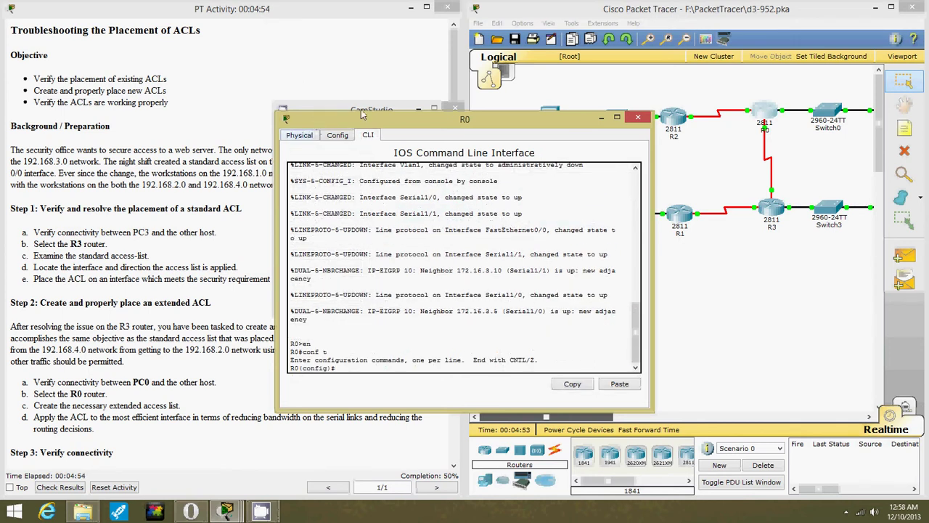
Create extended access list 100 with ip access-list extended 100.
key("alt+Tab")
left_click(306, 141)
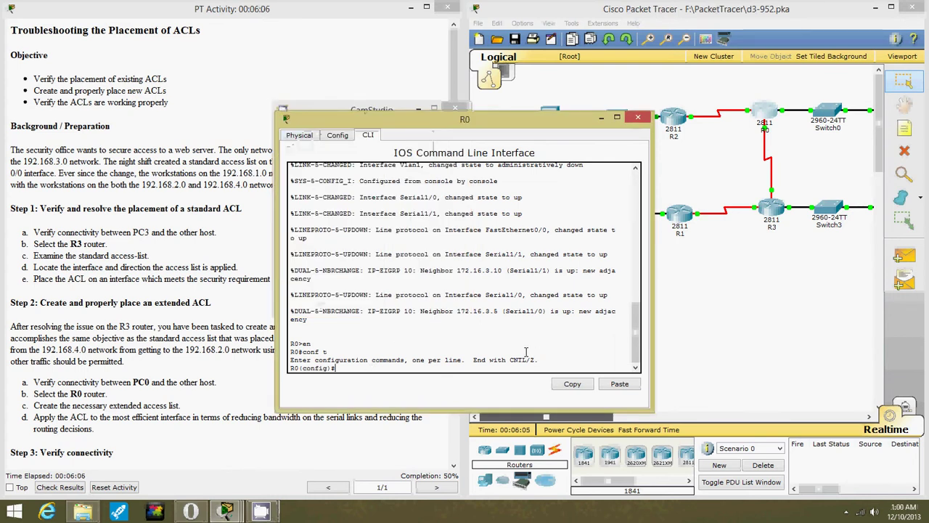
type("ip access-")
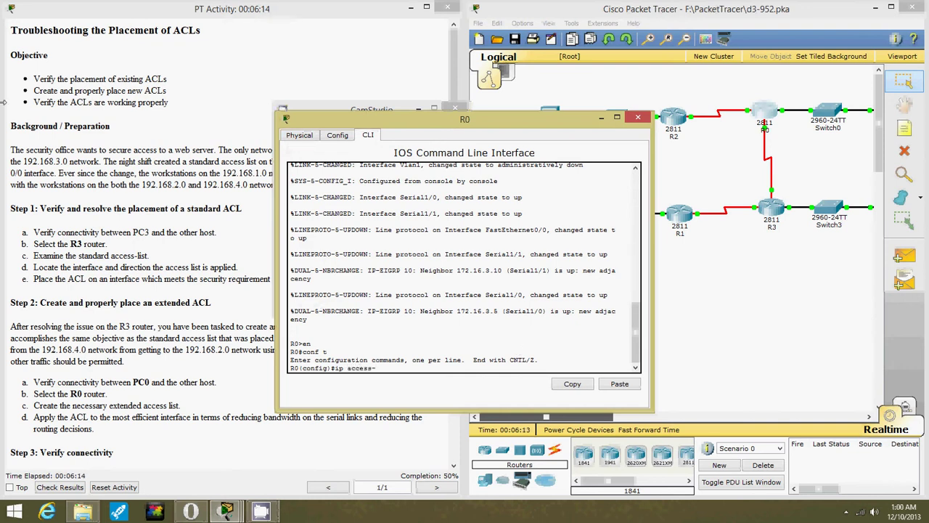
left_click(317, 111)
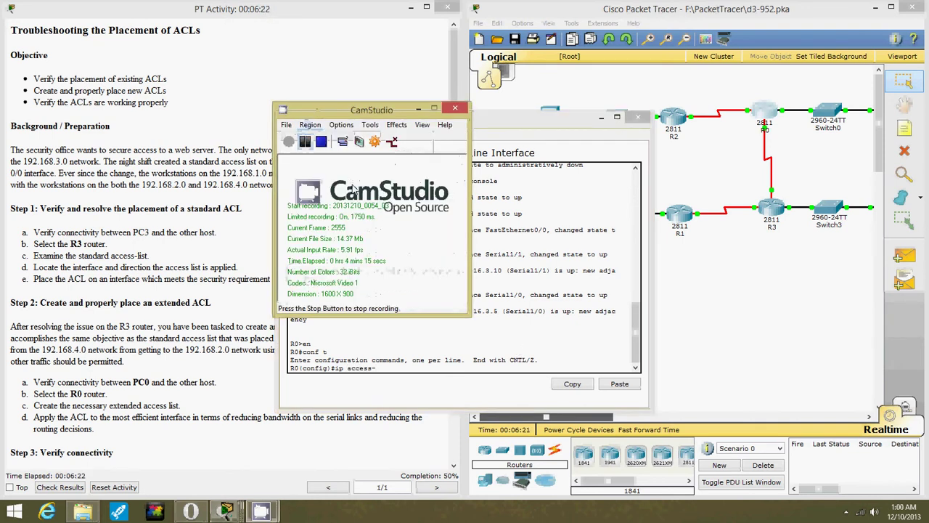
left_click(413, 363)
type("ss-k")
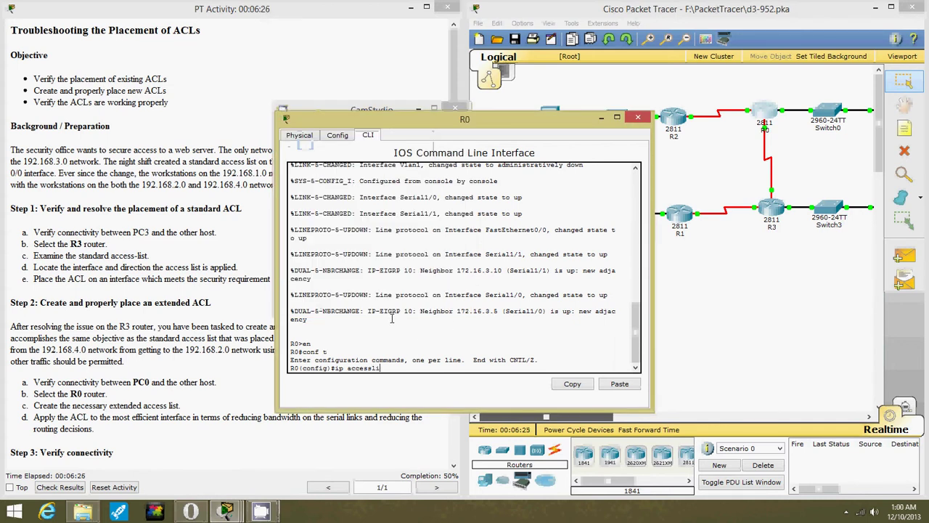
type("t extended 1")
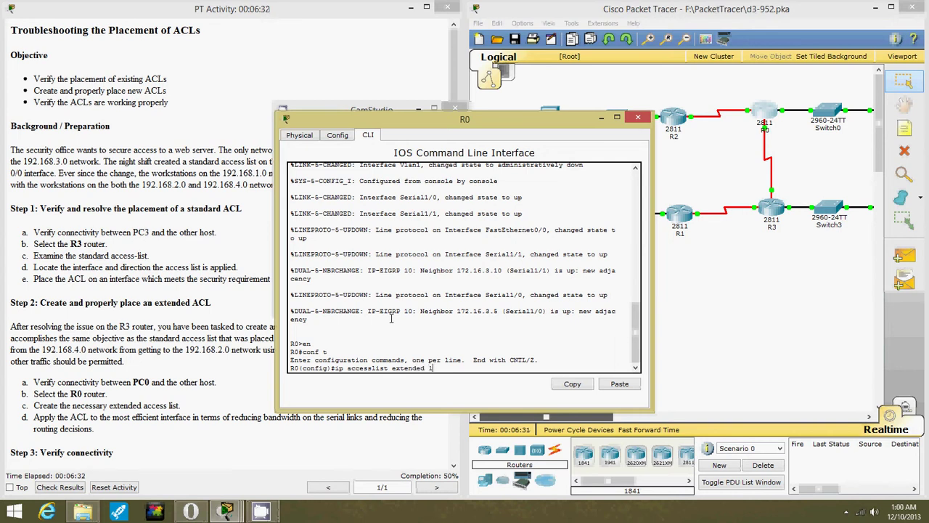
type("00")
type("-")
key("Return")
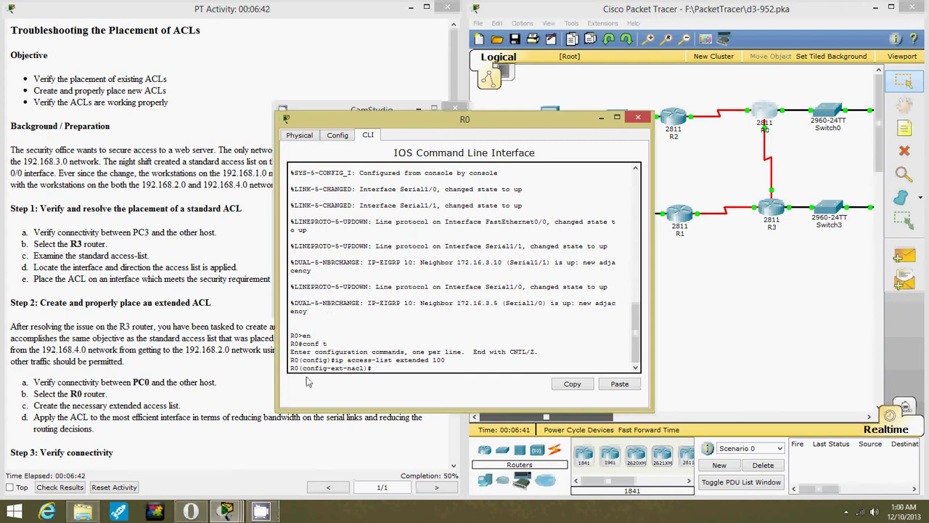
left_click_drag(450, 118, 543, 119)
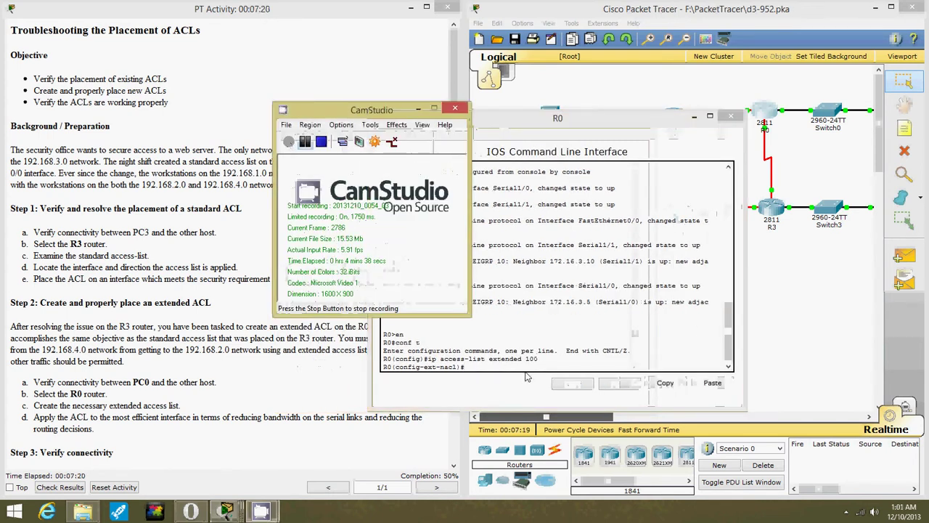
Add the rule deny ip 192.168.4.0 0.0.0.255 192.168.2.0 0.0.0.255 to ACL 100.
left_click(530, 378)
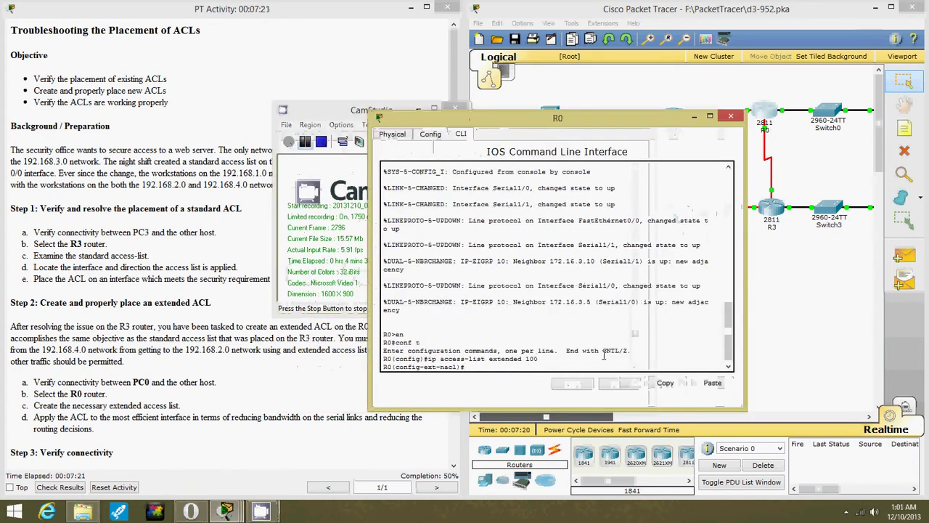
type("d")
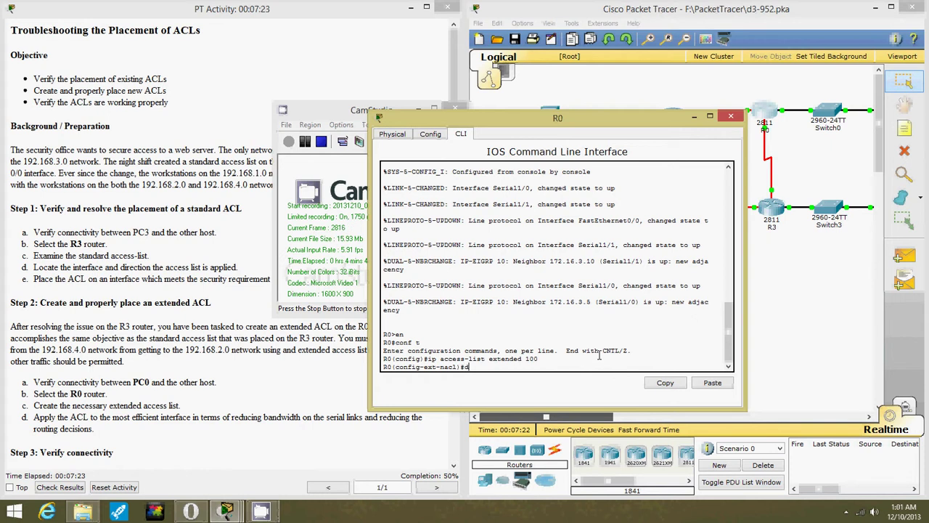
type("eny ip 192.168.40")
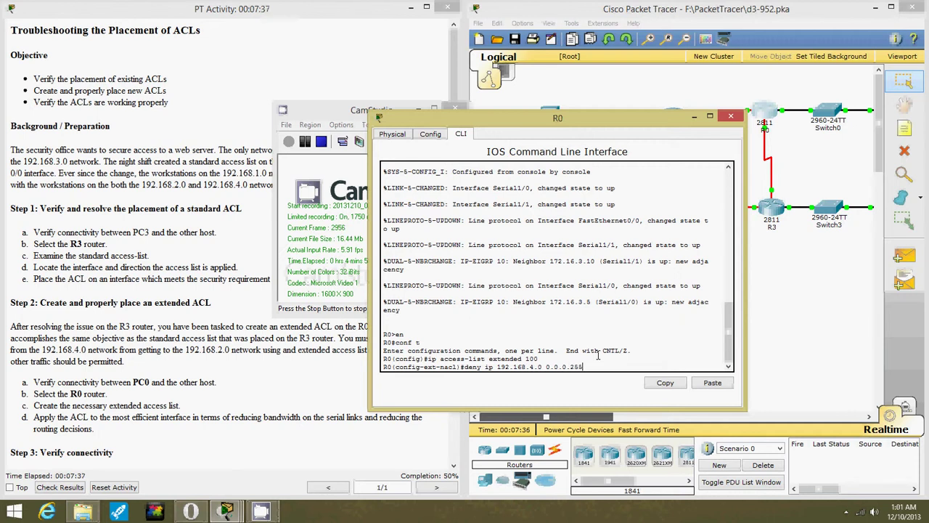
type("92.168")
key("alt+Tab")
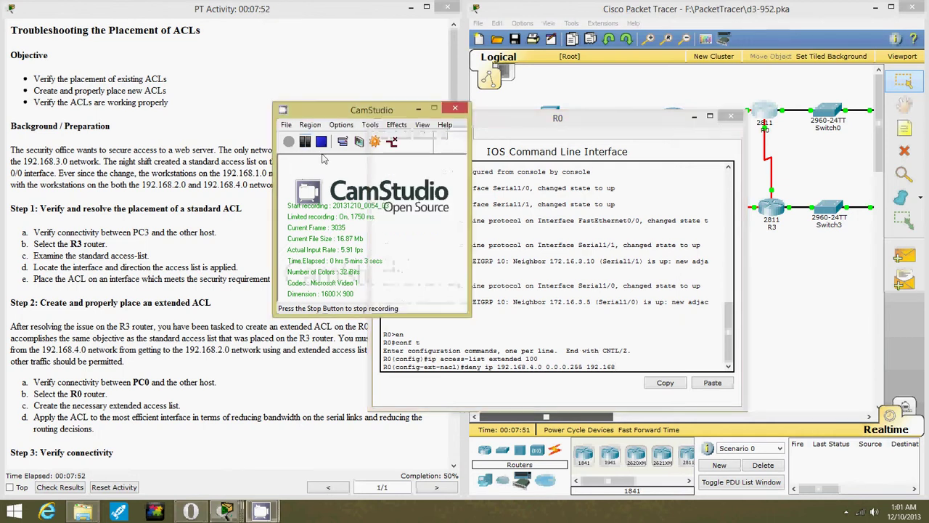
left_click(632, 367)
type(".2.0 0.0.")
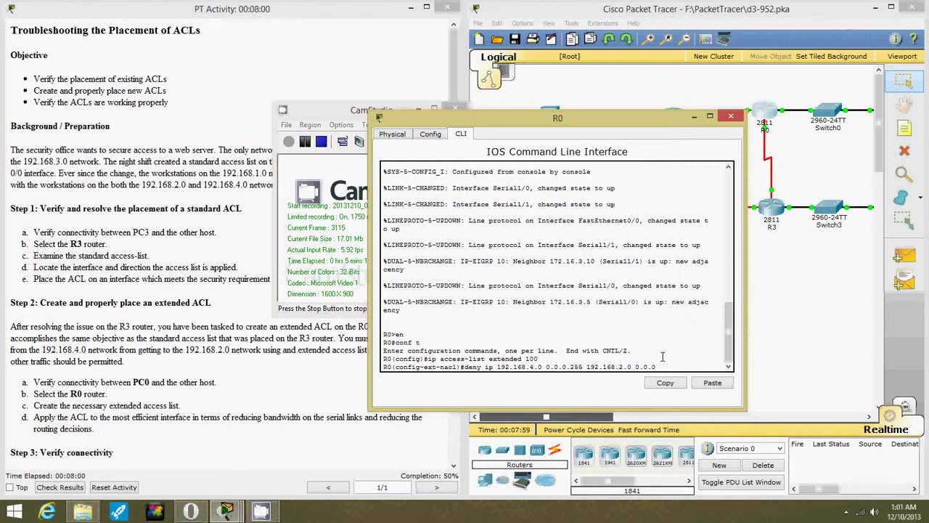
type("255")
key("Return")
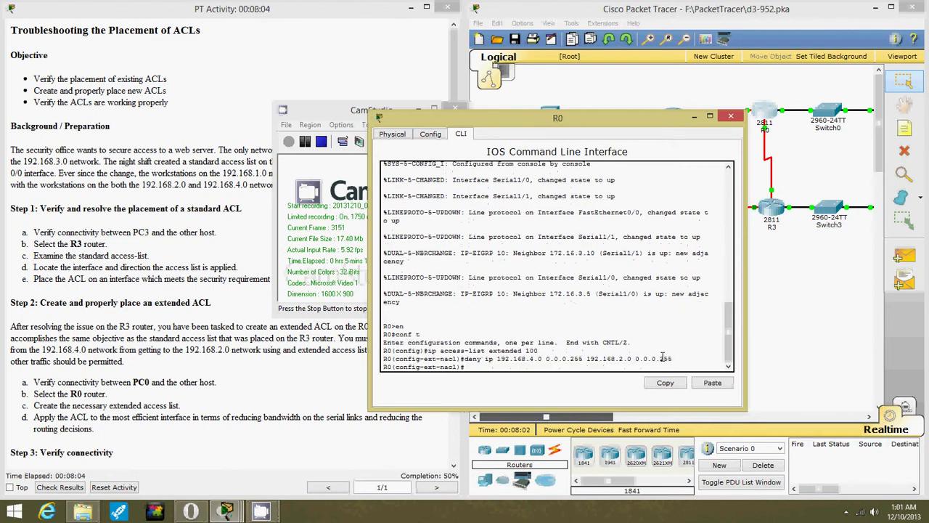
Add permit ip any any as ACL 100's final rule.
left_click(305, 142)
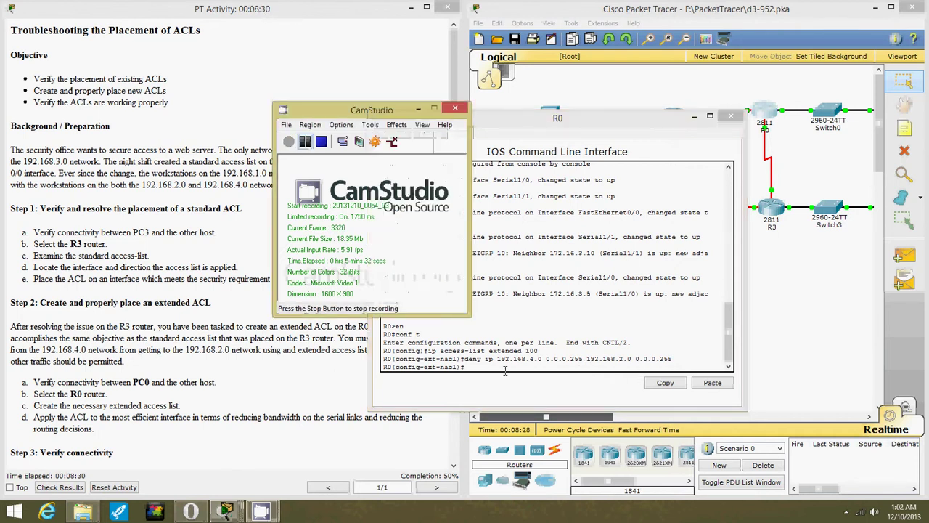
left_click(503, 368)
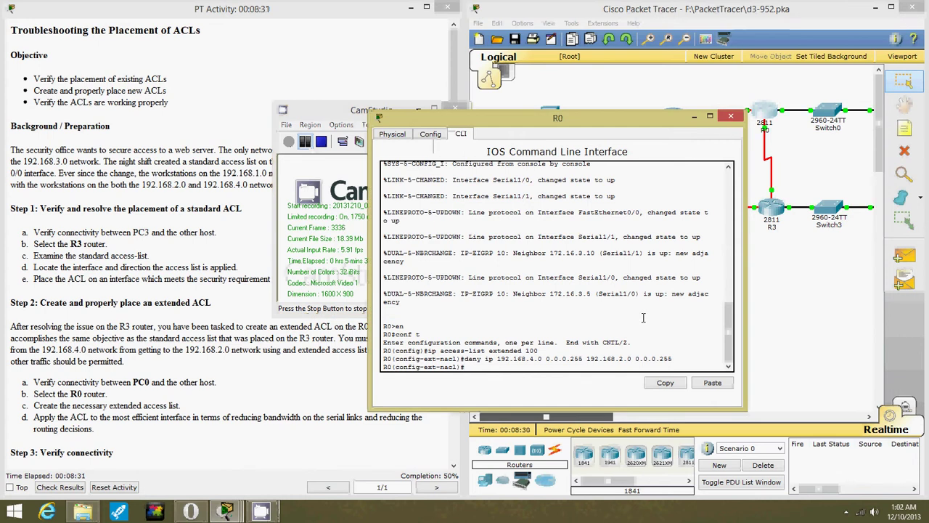
type("permit ip any any")
key("Return")
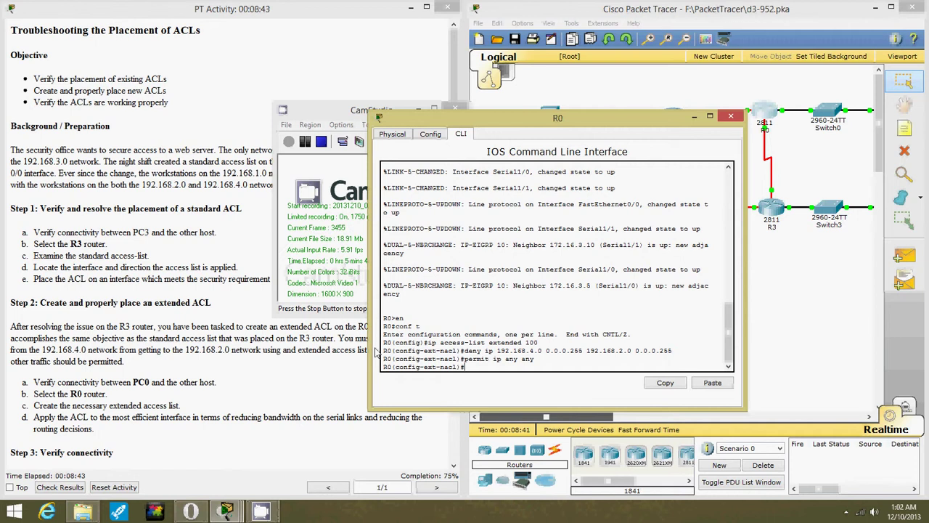
left_click(309, 147)
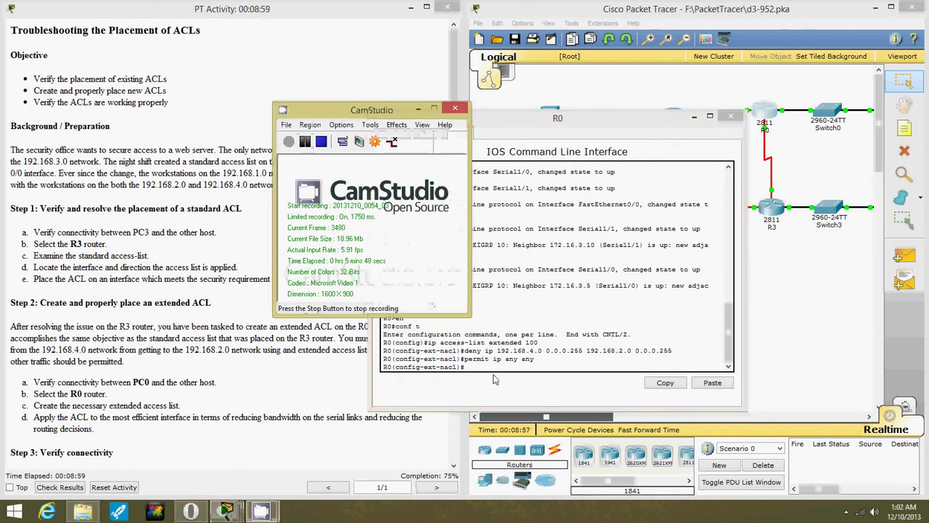
left_click(496, 373)
Apply ACL 100 inbound on R0's Fa0/0 with ip access-group 100 in, then close R0.
type("ex")
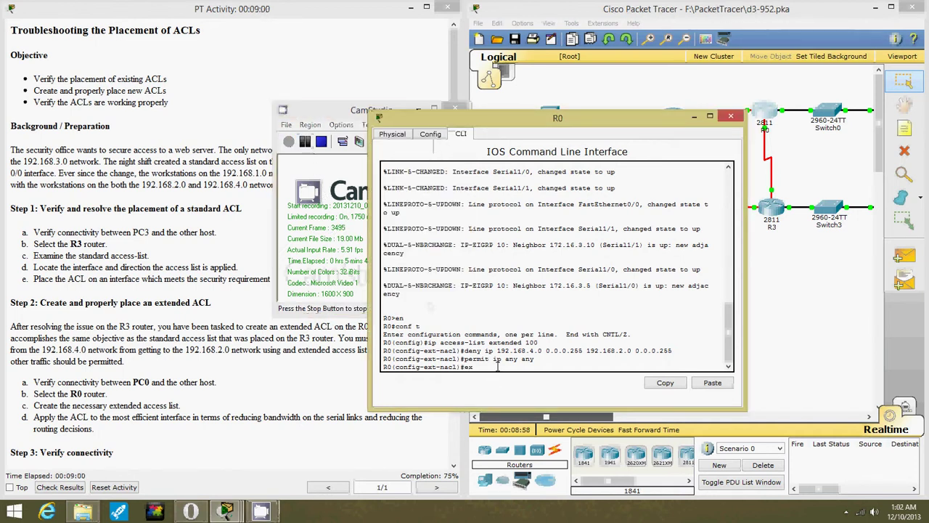
type("it")
key("Return")
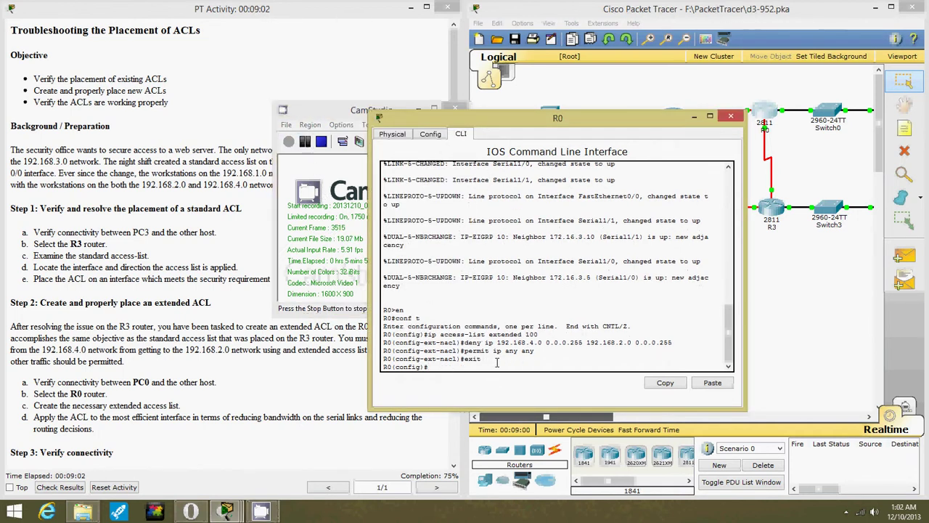
type("int fa 0/0")
key("Return")
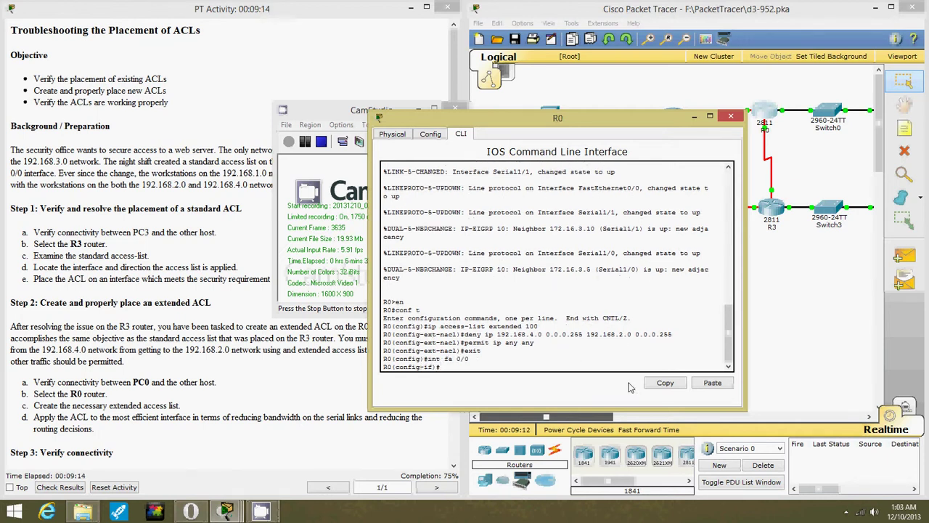
type("ip access-froup")
key("BackSpace")
key("BackSpace")
key("BackSpace")
type("roup 100 in")
key("Return")
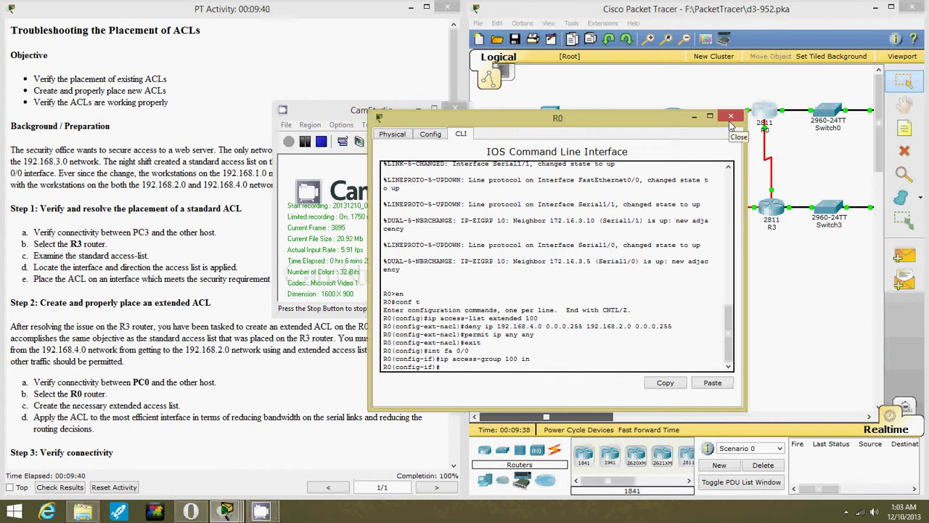
left_click(731, 117)
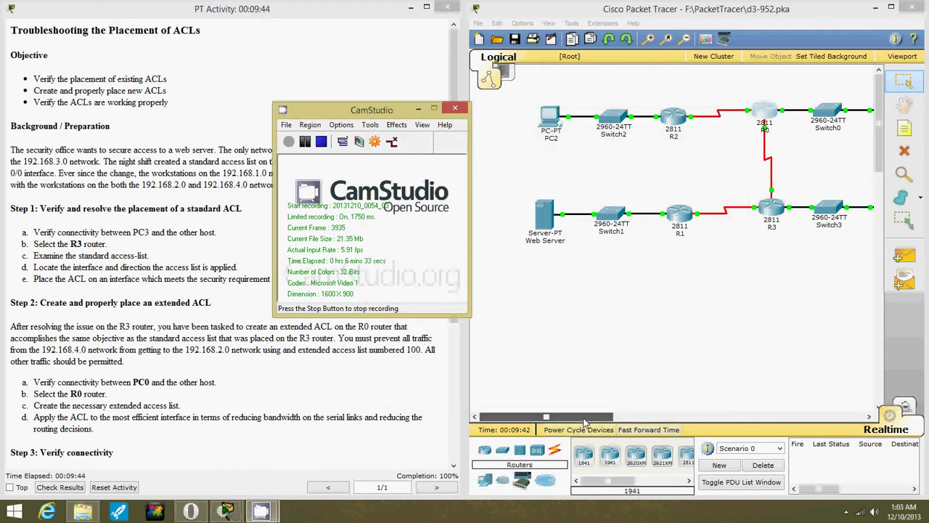
Ping 192.168.3.2 again from PC0 and confirm 0% loss.
left_click_drag(585, 420, 621, 420)
left_click(784, 116)
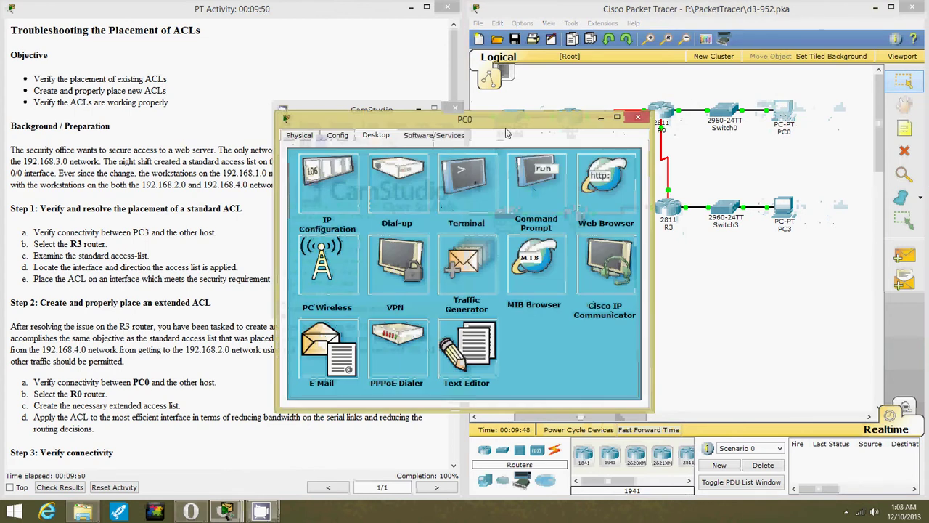
left_click(534, 185)
key("Up")
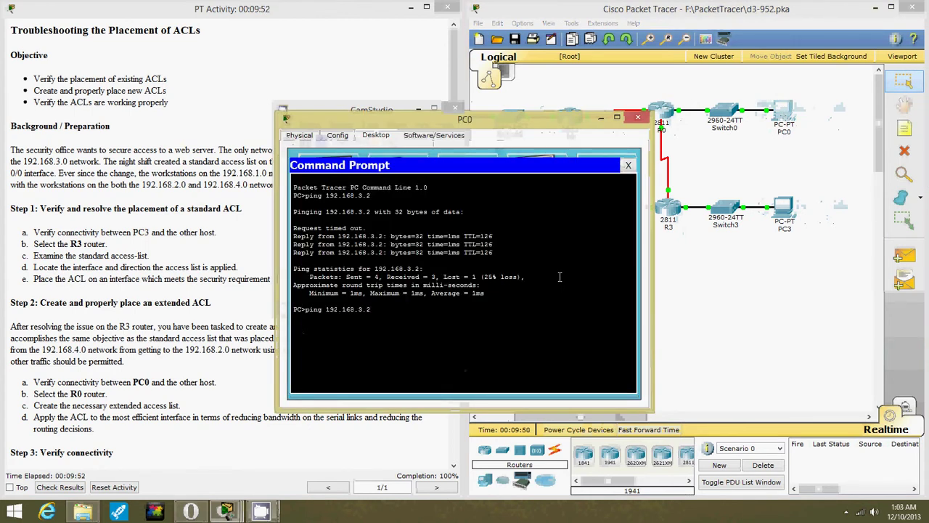
key("Return")
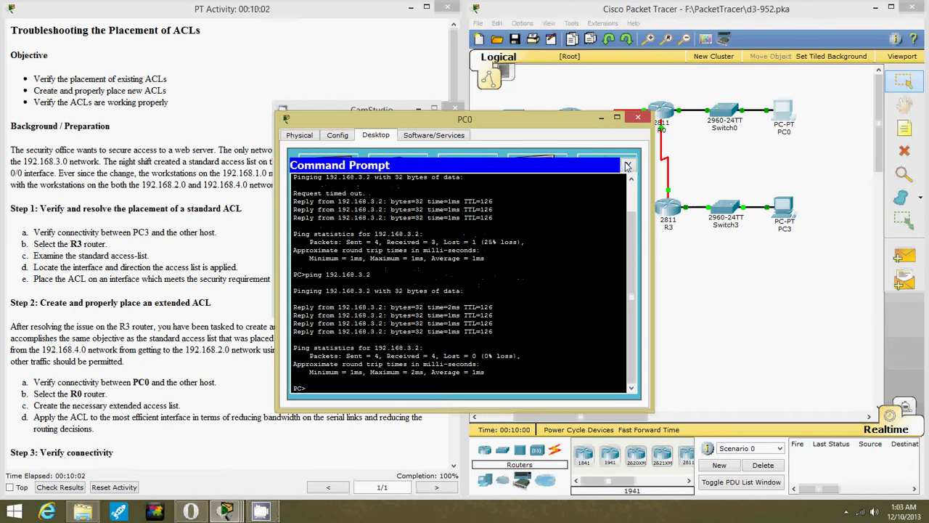
left_click(629, 166)
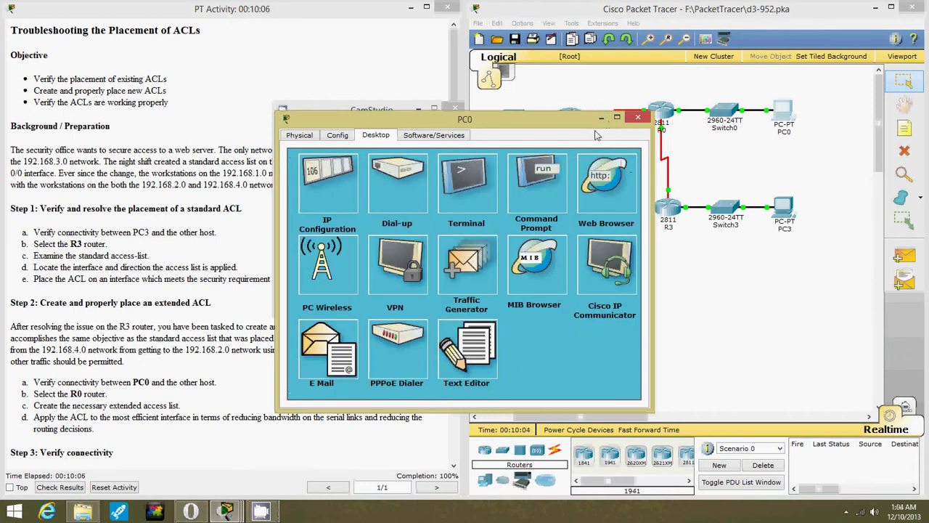
Check PC3's IP configuration, then ping PC3 at 192.168.1.10 from PC0.
mouse_move(612, 414)
left_mouse_down()
mouse_move(569, 416)
mouse_move(597, 416)
left_mouse_up()
left_click(798, 211)
left_click(346, 194)
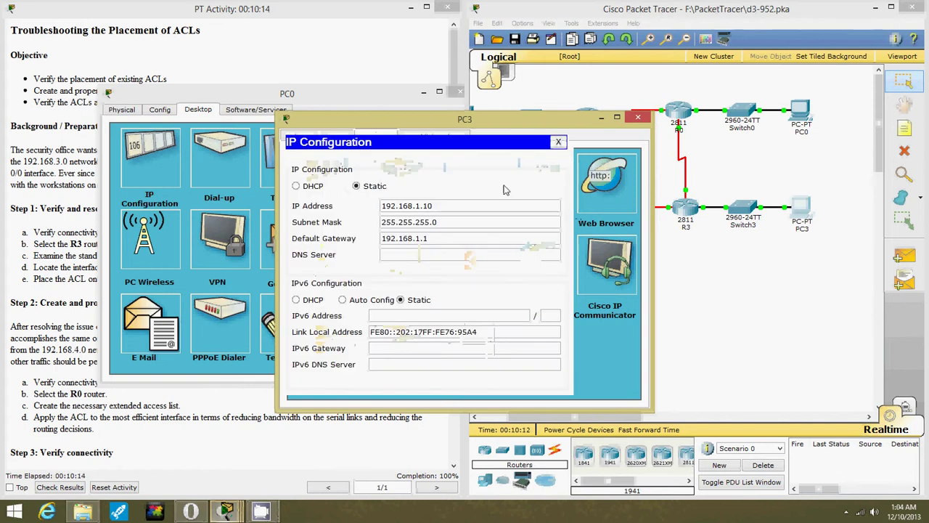
left_click(558, 142)
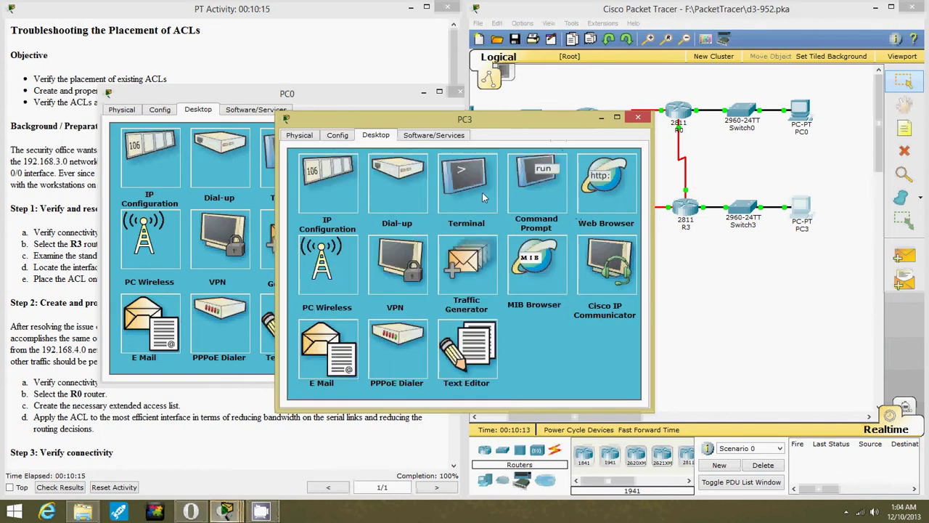
left_click(267, 101)
left_click(348, 155)
type("ping 192.168.")
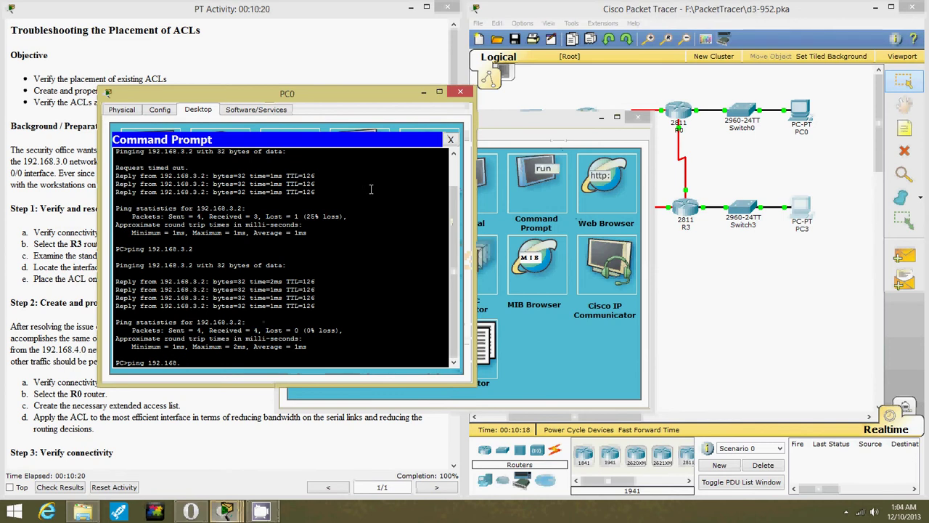
type("1.10")
key("Return")
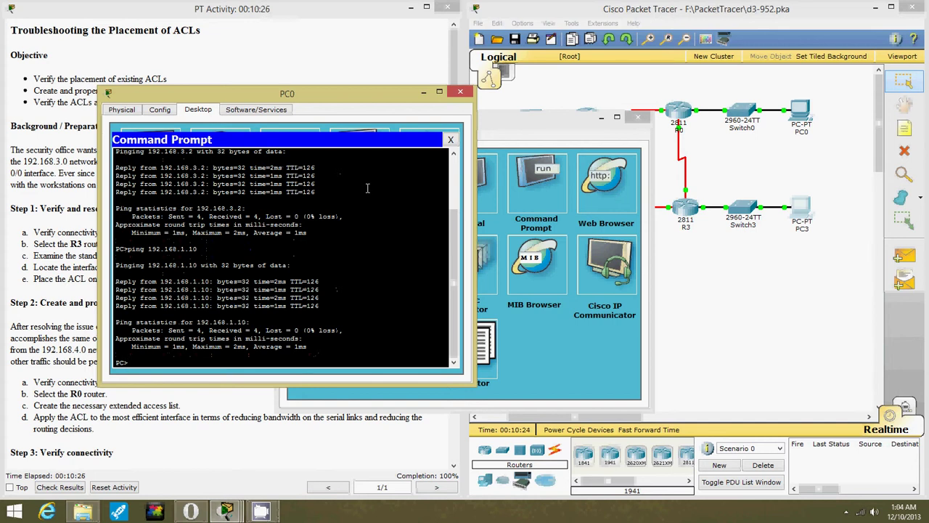
Close PC0, open PC3's command prompt, and look up the Web Server's IP configuration.
left_click(460, 91)
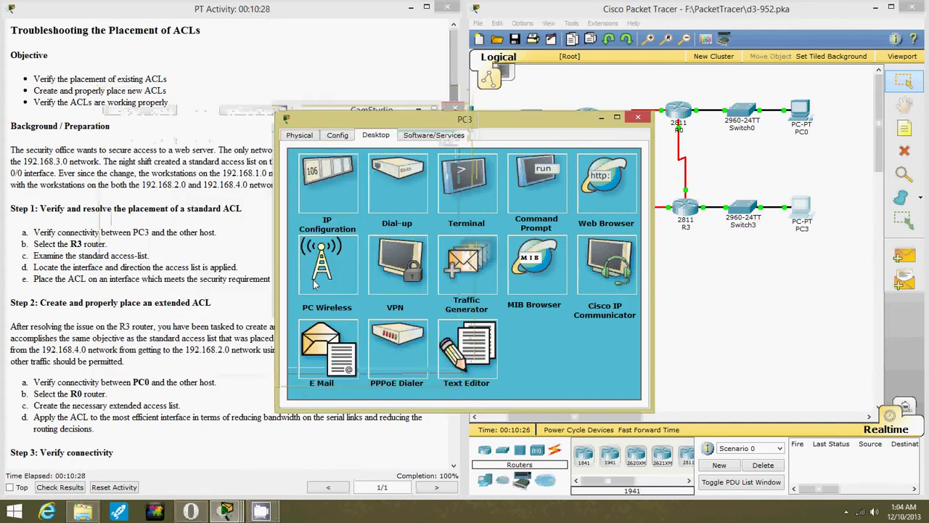
left_click_drag(444, 125, 368, 48)
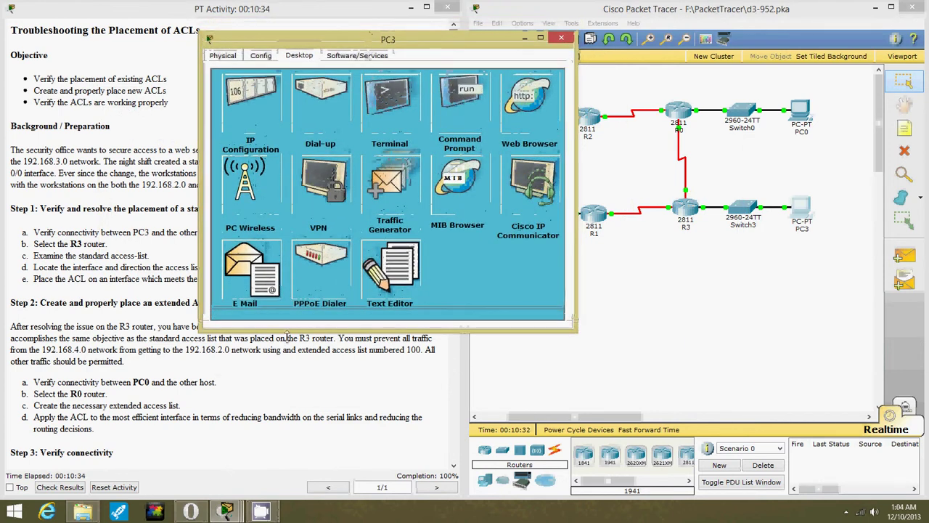
scroll(262, 386, "down", 1)
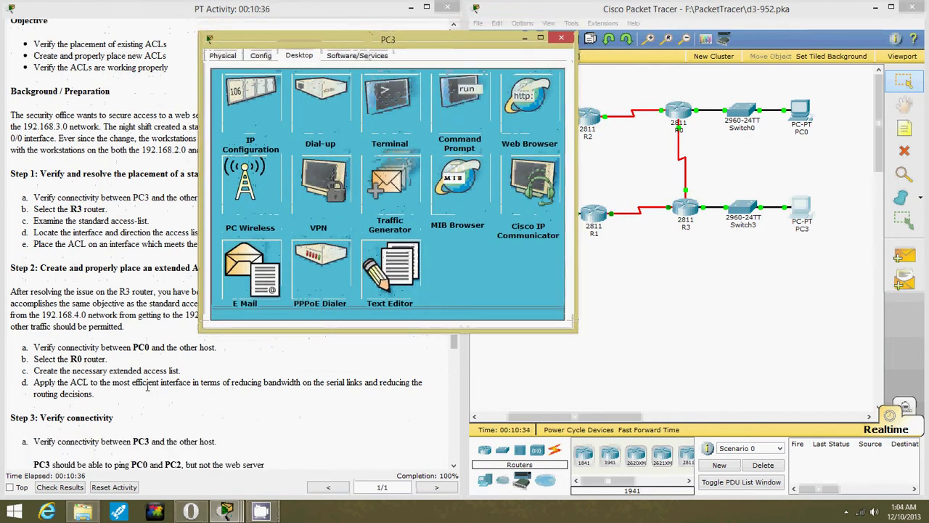
scroll(244, 377, "down", 2)
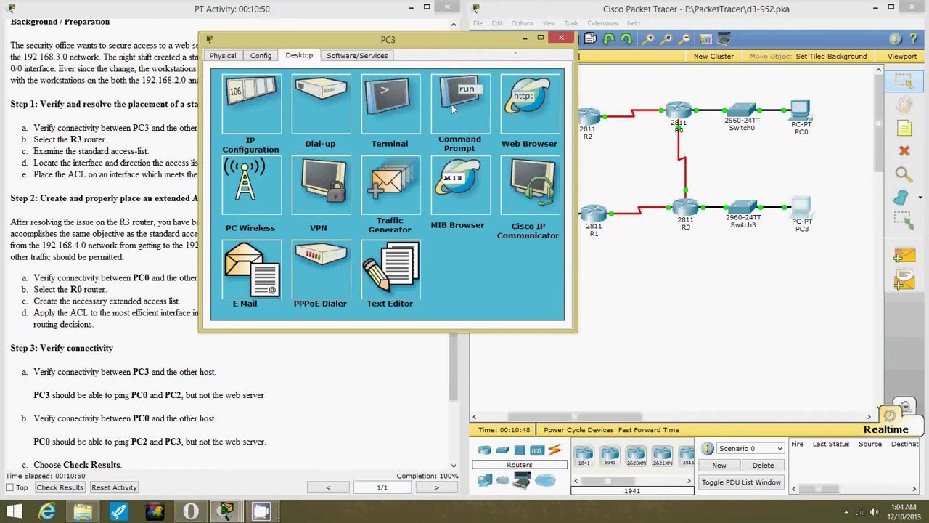
left_click(466, 82)
left_click(697, 347)
left_click_drag(628, 419, 574, 419)
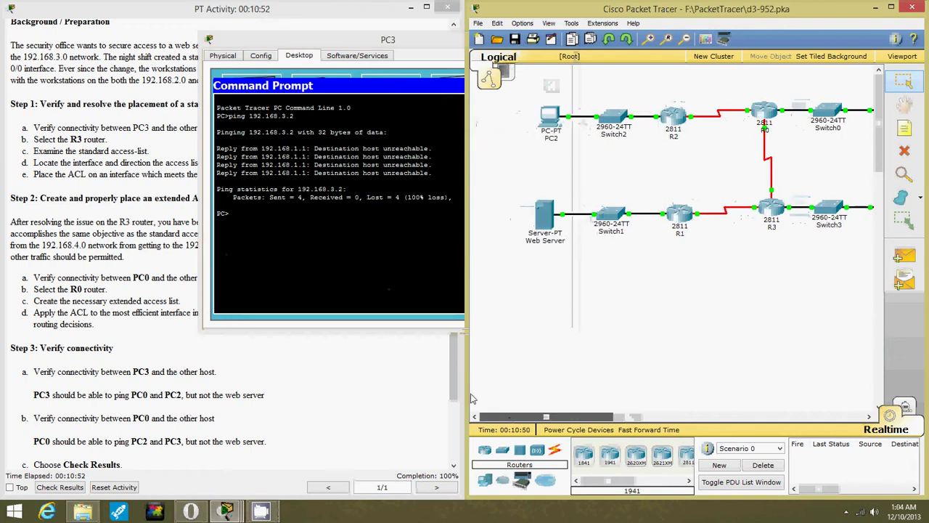
left_click(544, 212)
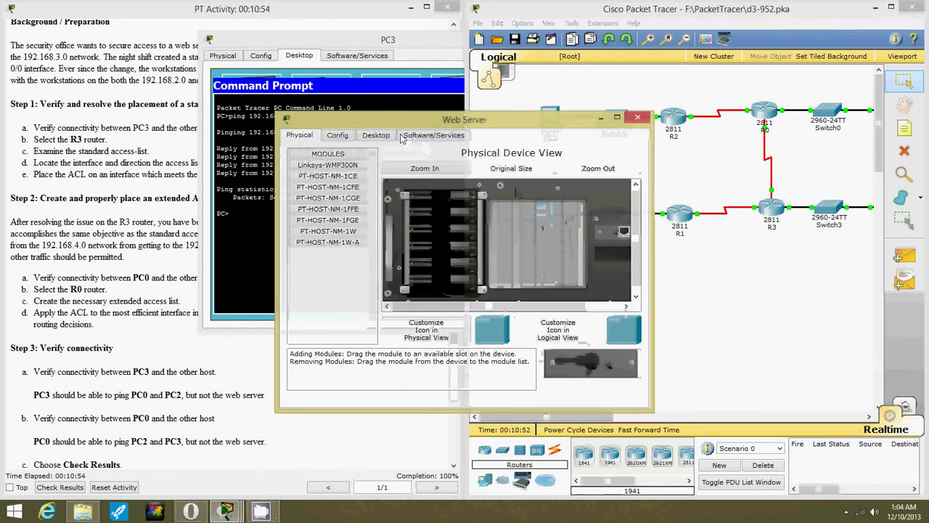
left_click(389, 138)
left_click(324, 181)
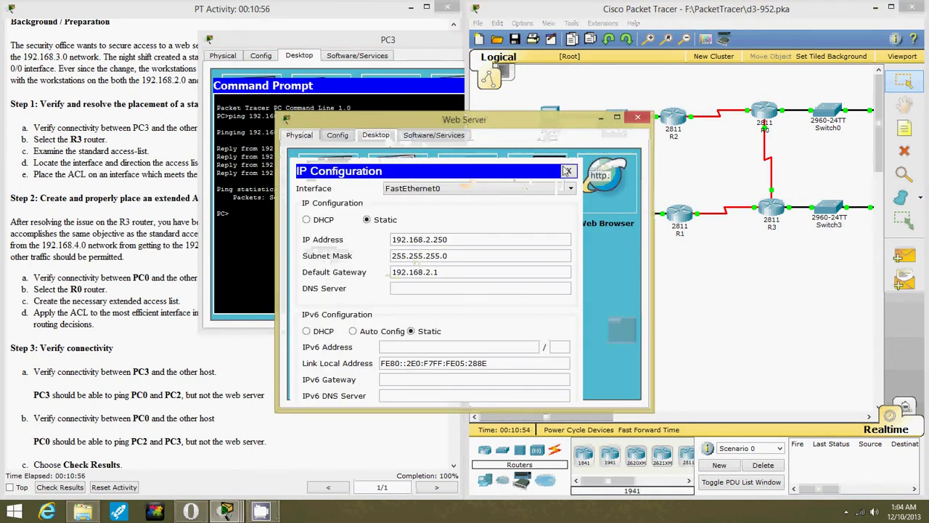
left_click(568, 170)
left_click(637, 117)
Ping 192.168.2.250 from PC3, getting destination host unreachable.
left_click(431, 252)
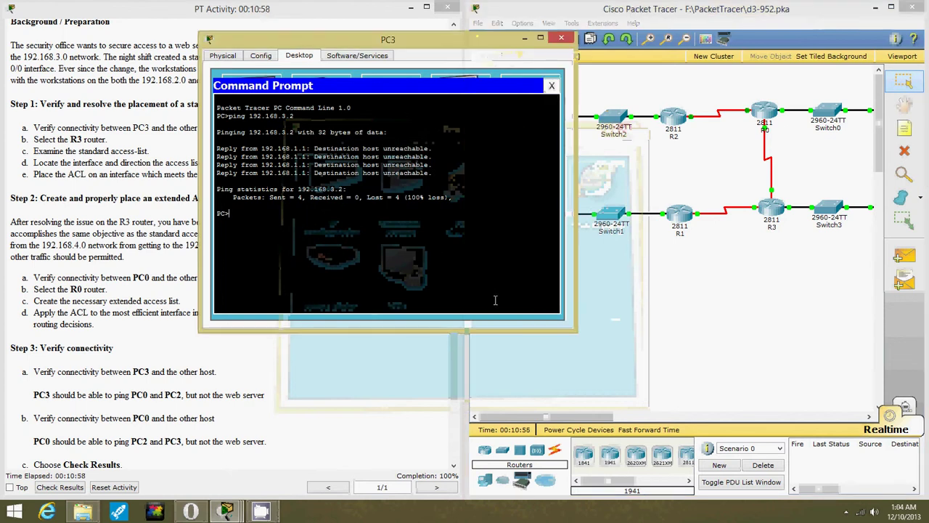
key("Up")
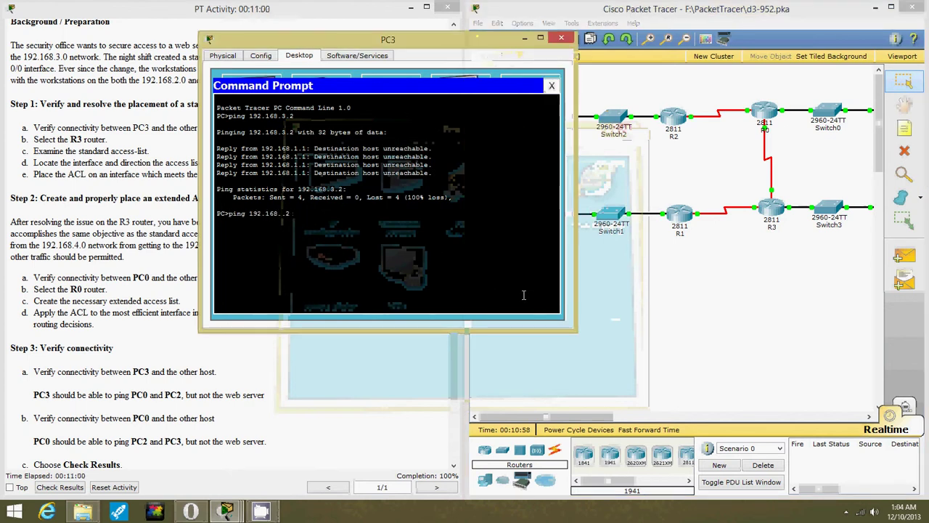
type("2")
type("50")
key("Return")
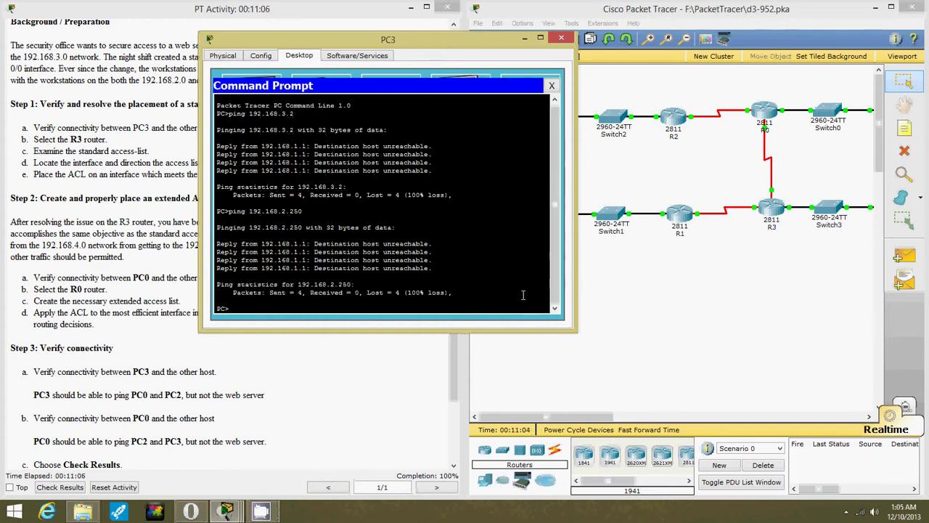
Close PC3 and check results, confirming all 4 of 4 assessment items are correct.
left_click(561, 37)
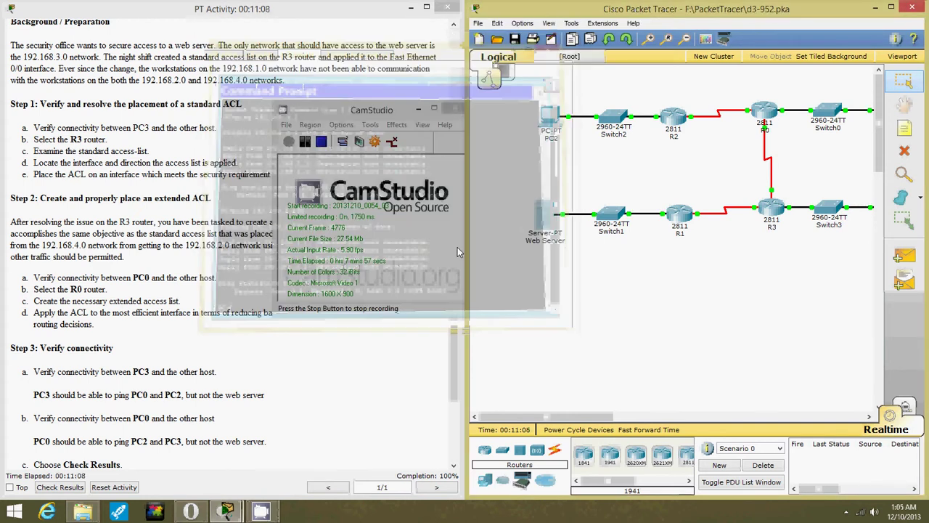
scroll(335, 379, "down", 1)
scroll(334, 378, "down", 1)
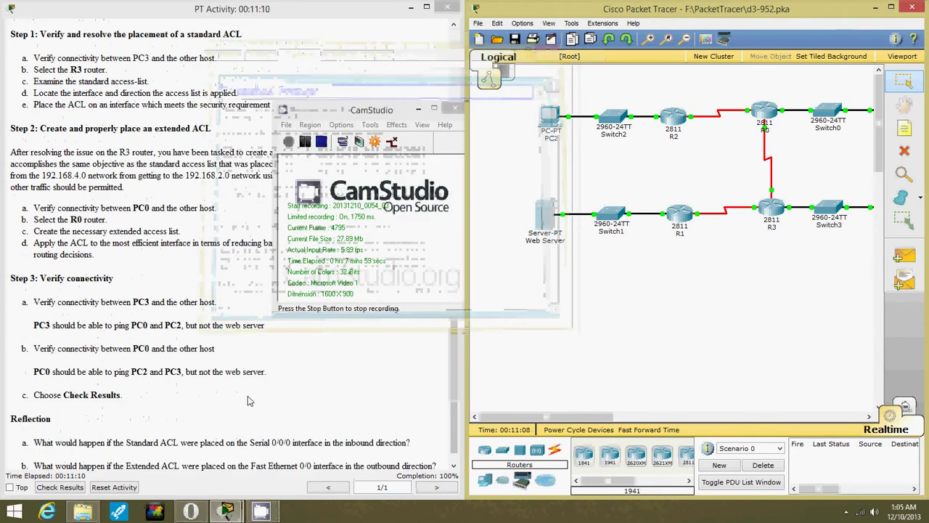
left_click(60, 487)
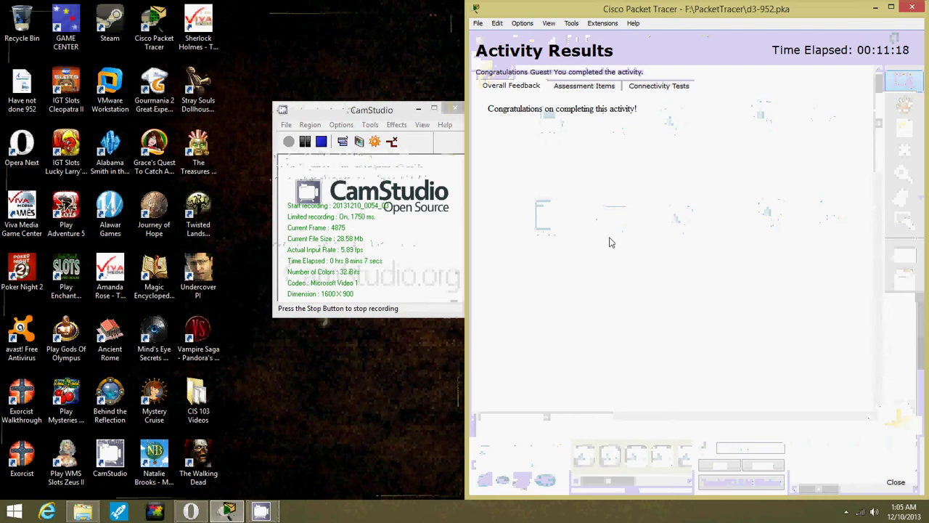
left_click(609, 87)
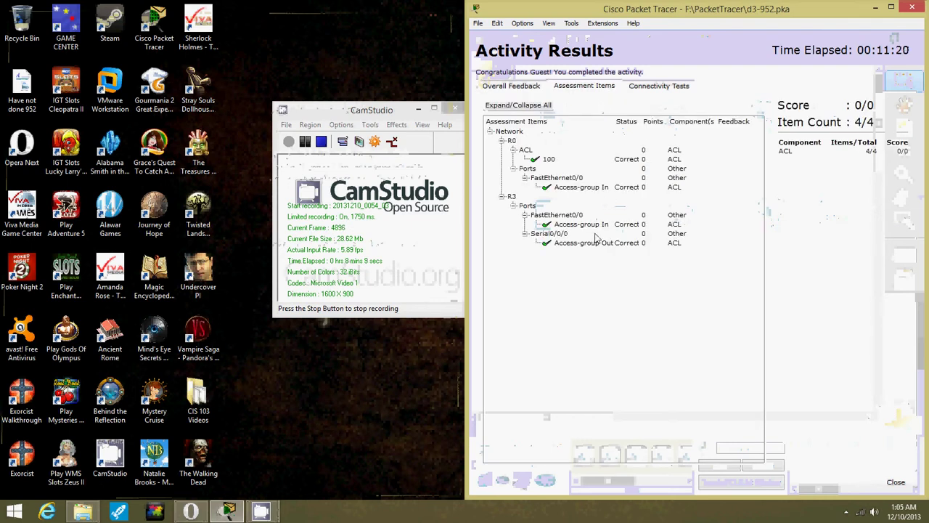
left_click(515, 87)
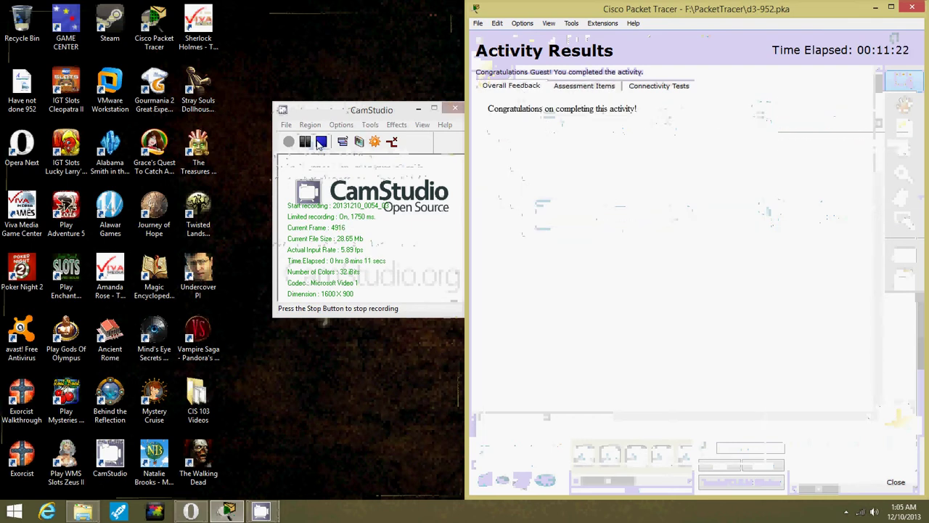